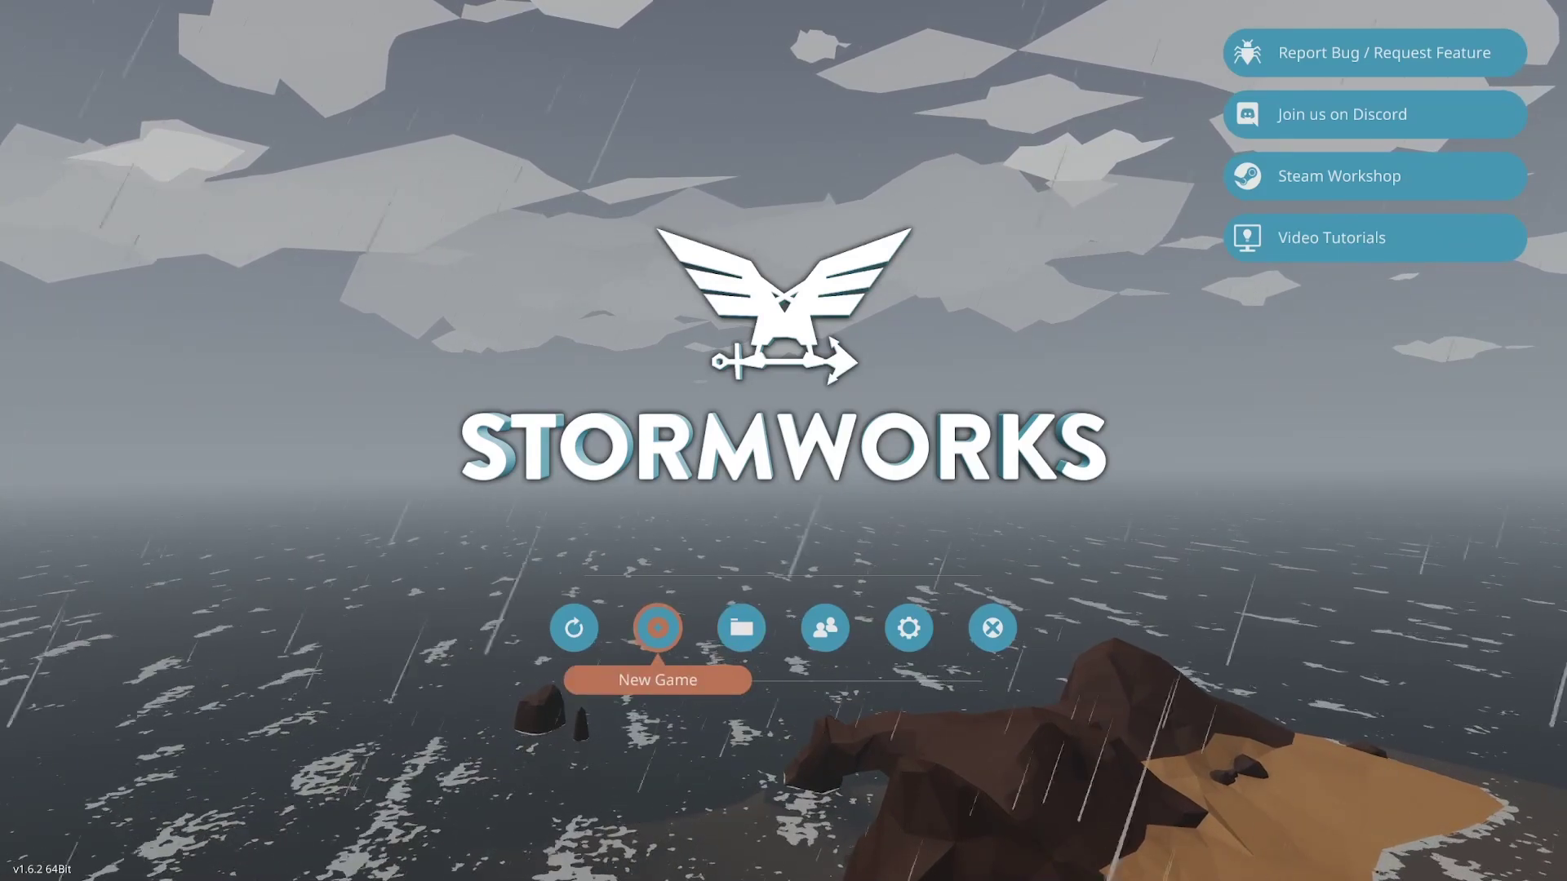
- Start setting up a new game with the game mode set to Career
click(657, 633)
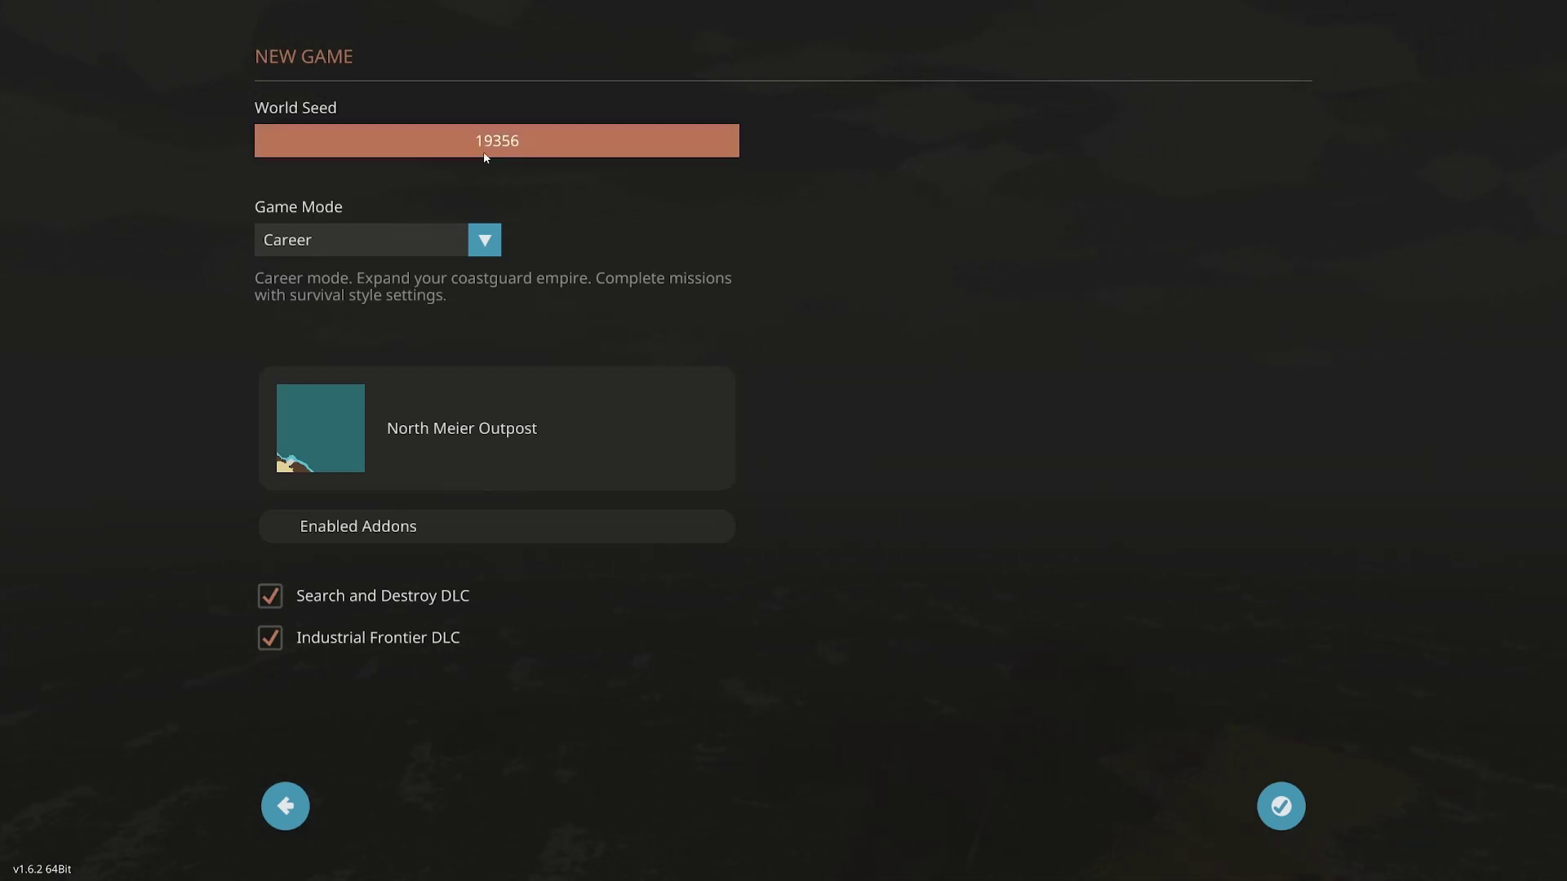
click(313, 240)
click(302, 267)
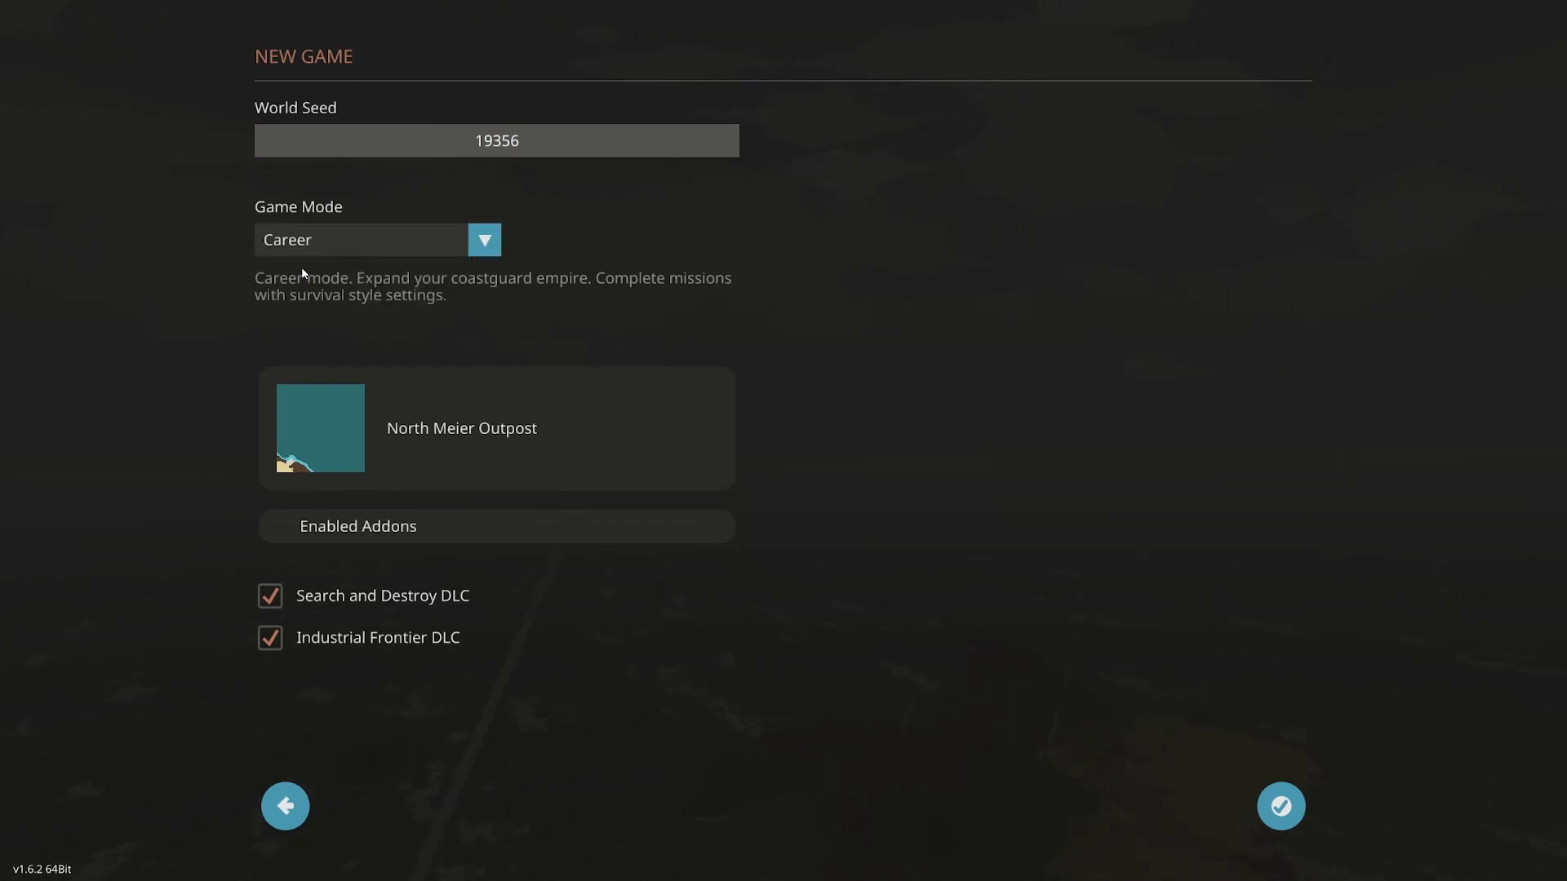
- Choose FJ Warner Docks as the starting base for the new game
click(438, 457)
scroll(847, 447, down, 10)
scroll(857, 441, down, 10)
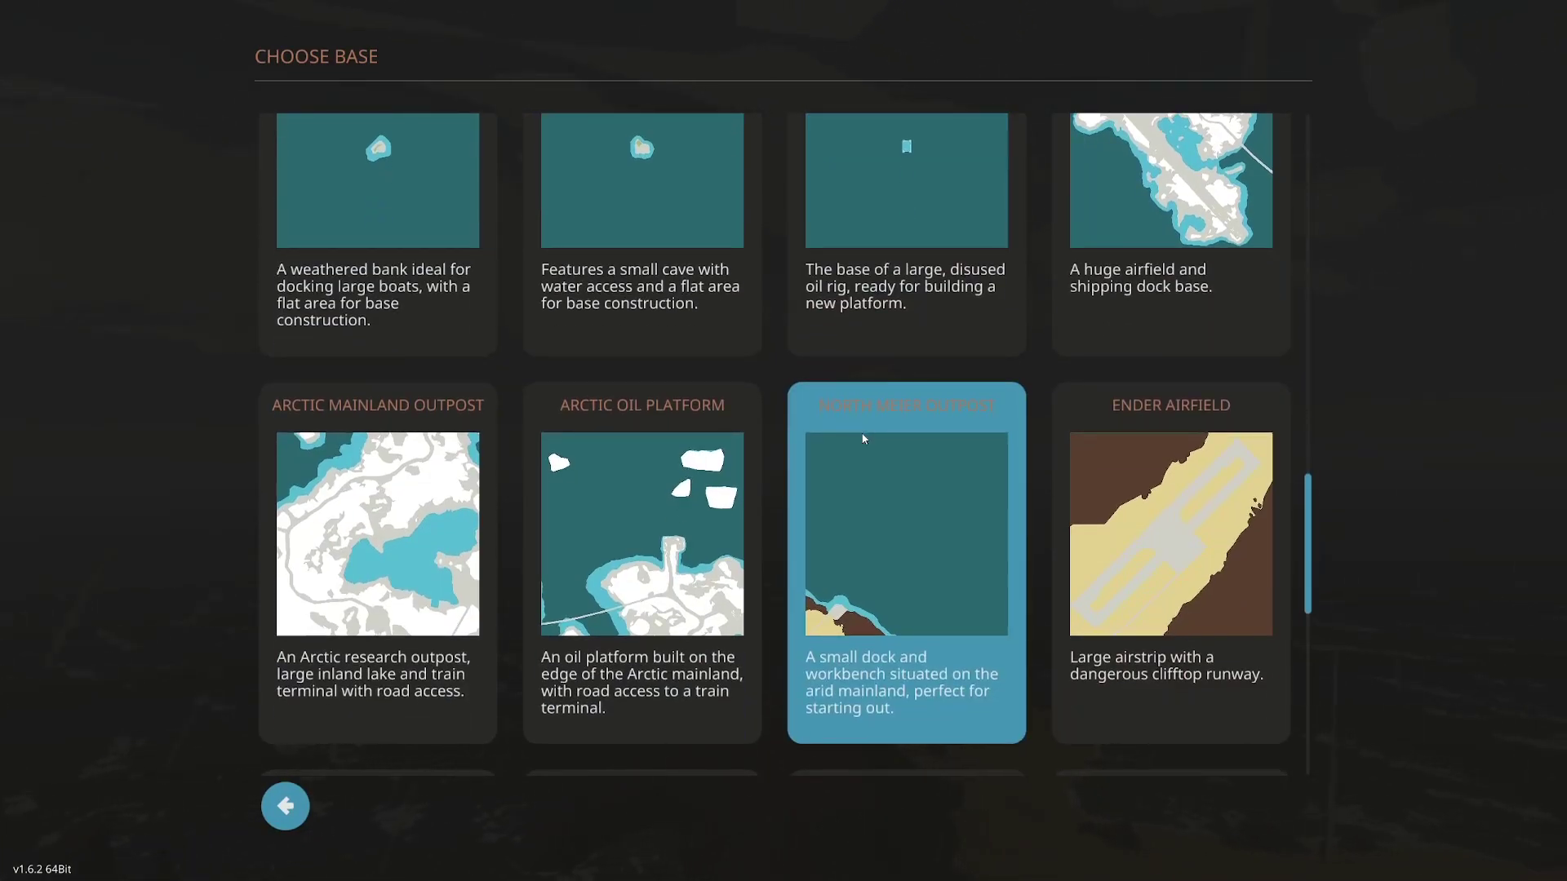
scroll(864, 439, down, 5)
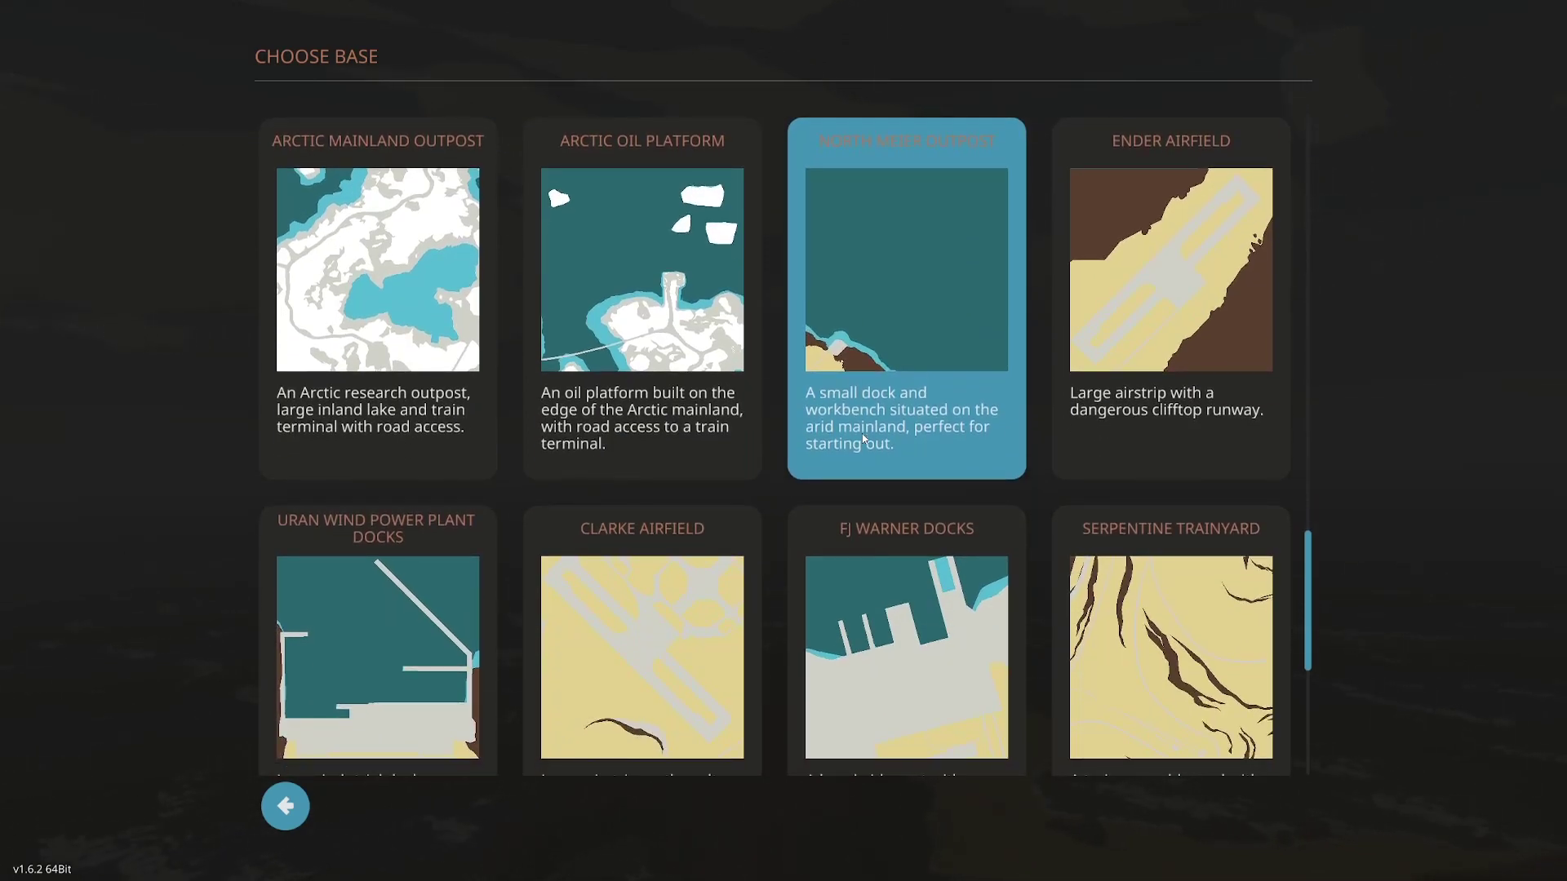
scroll(863, 439, down, 3)
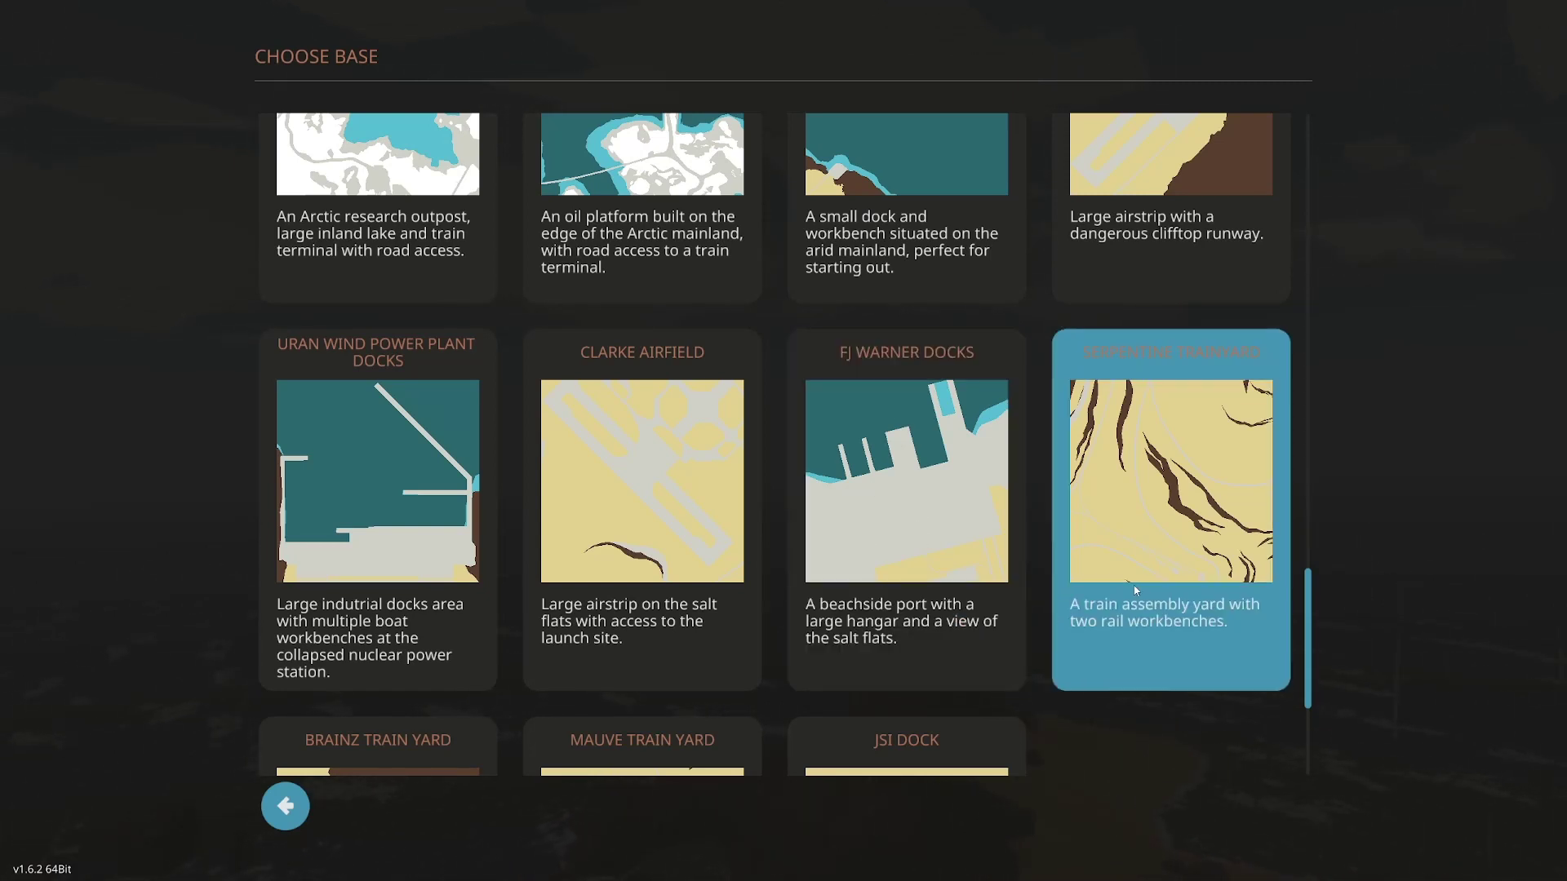
scroll(1139, 590, down, 3)
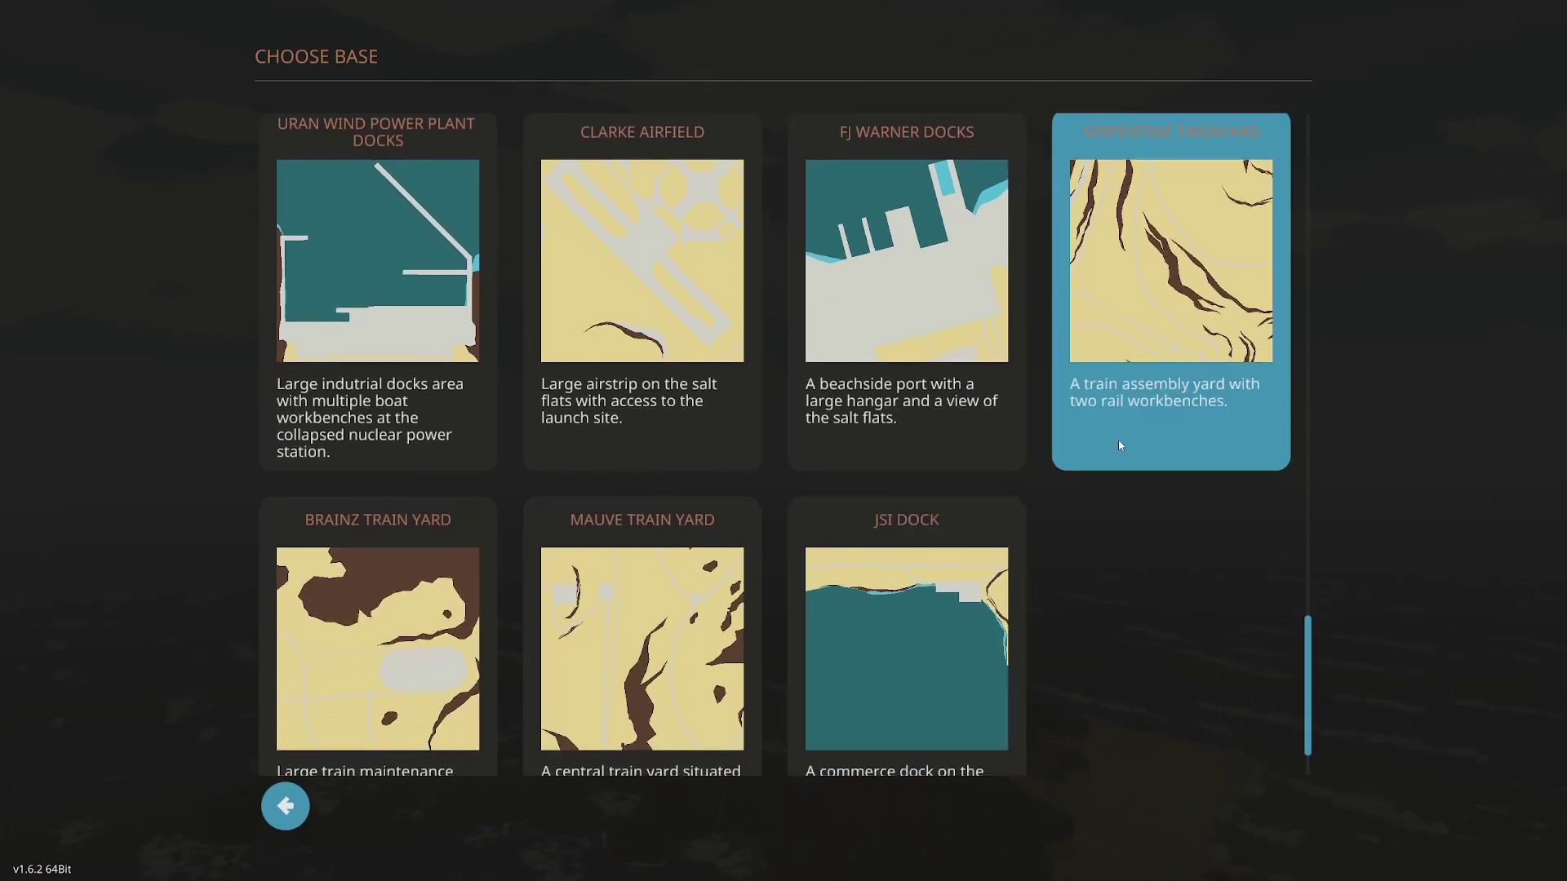
scroll(997, 595, down, 1)
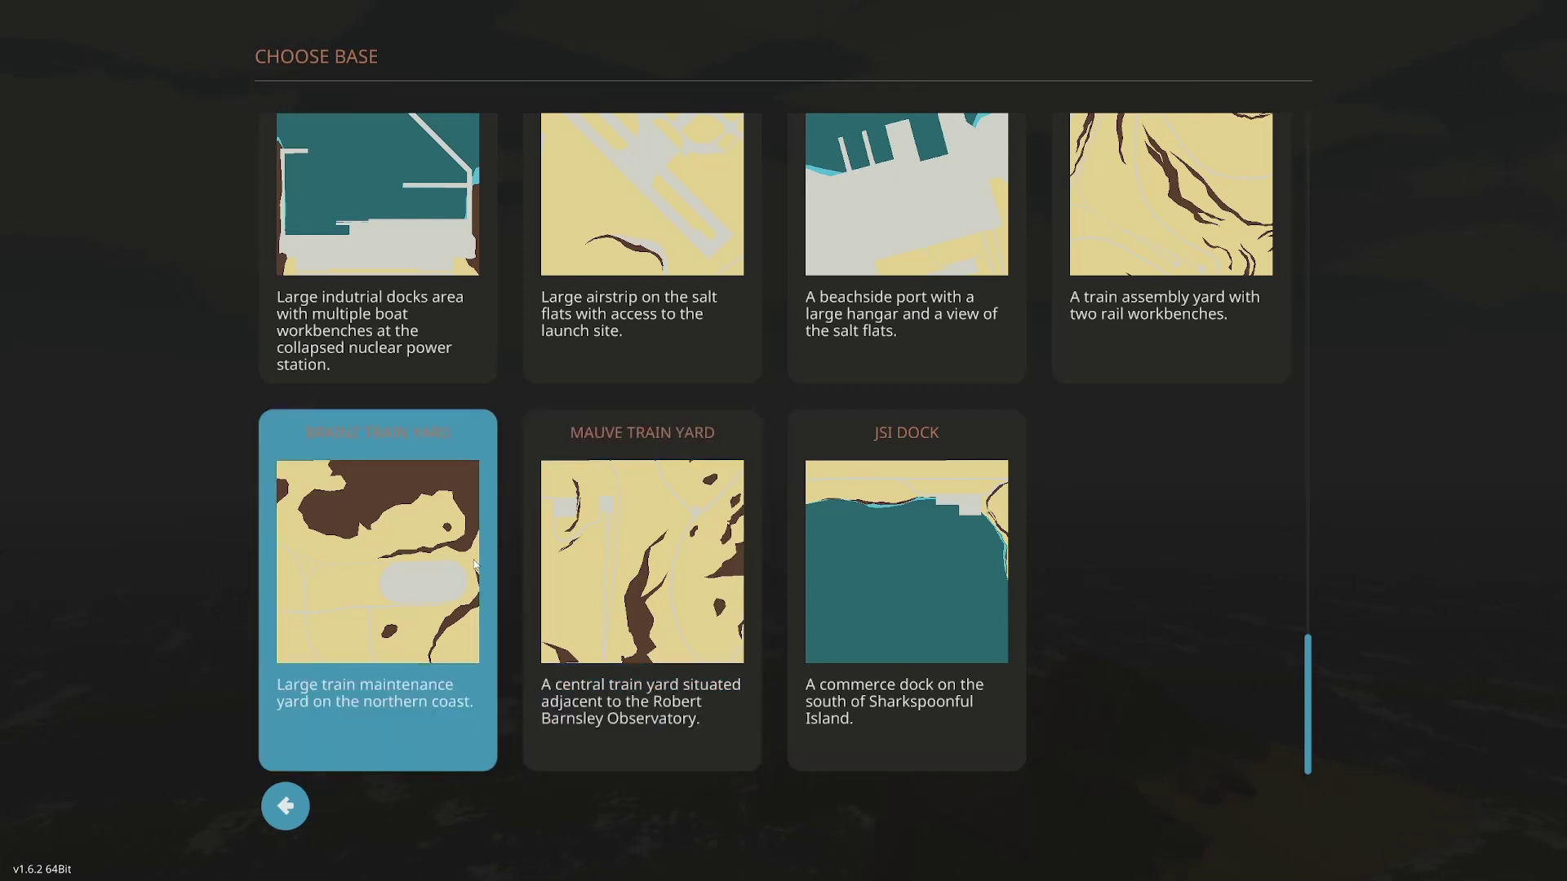
scroll(645, 571, up, 3)
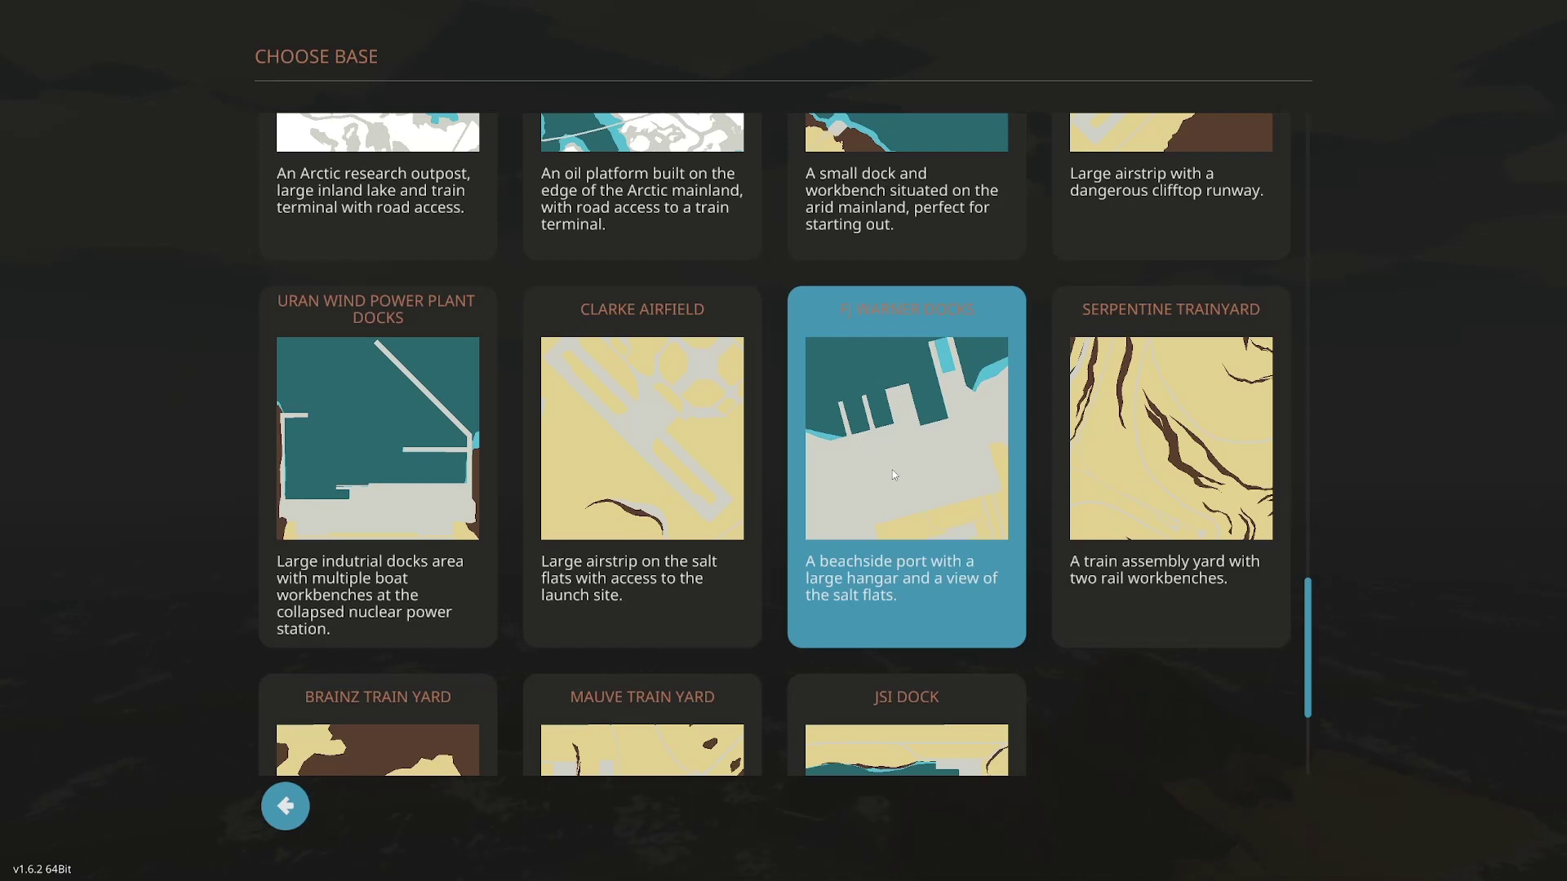
click(893, 471)
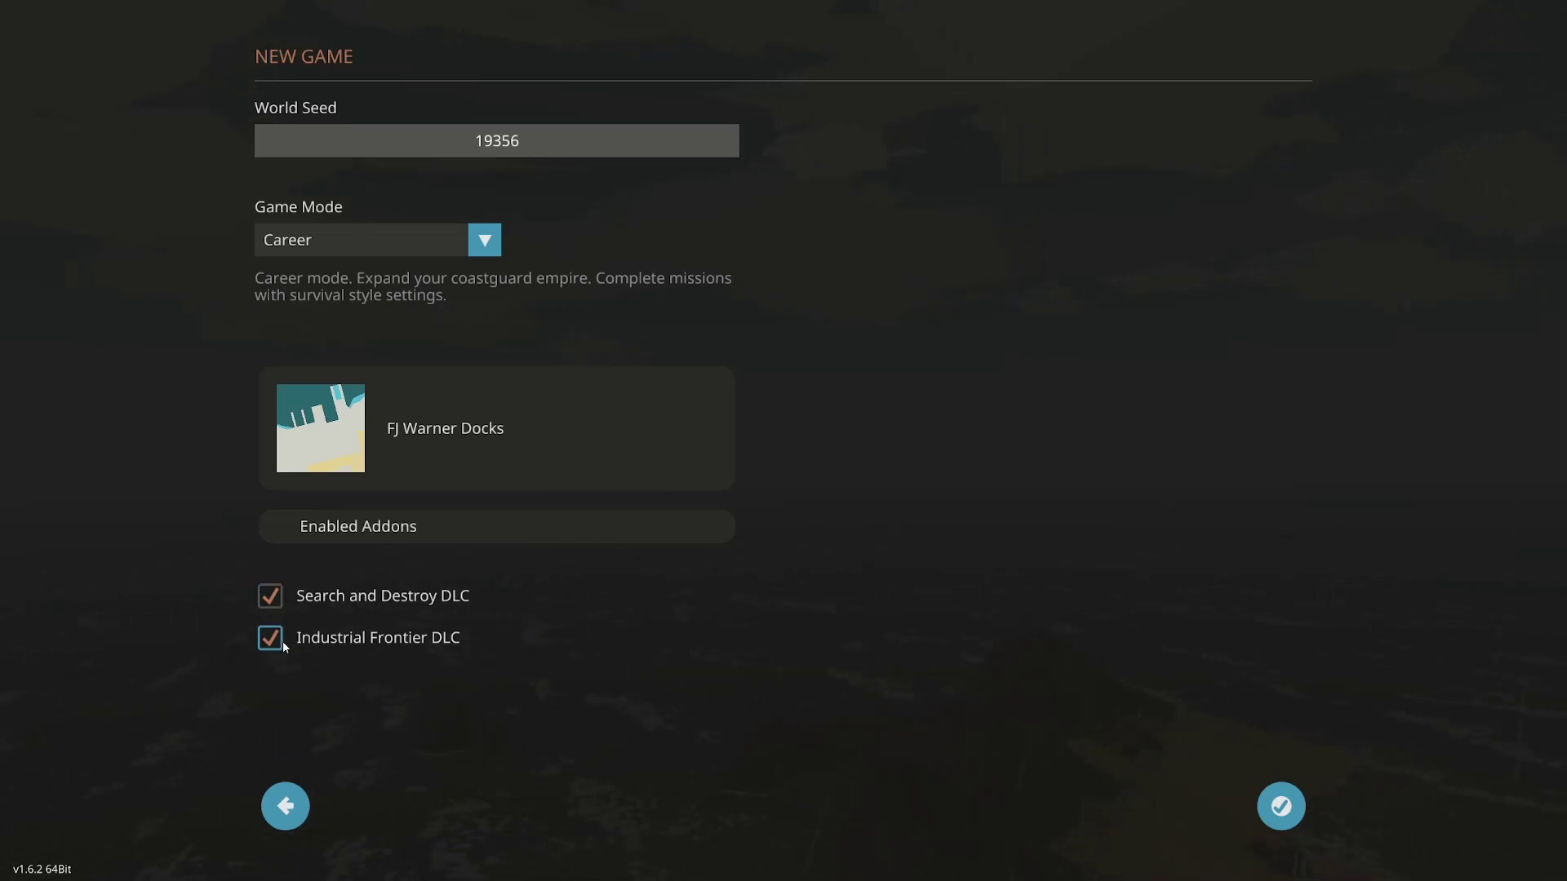
- Open the enabled official addons and review the settings of Default AI Aircraft, Default AI and Default Creatures
click(346, 531)
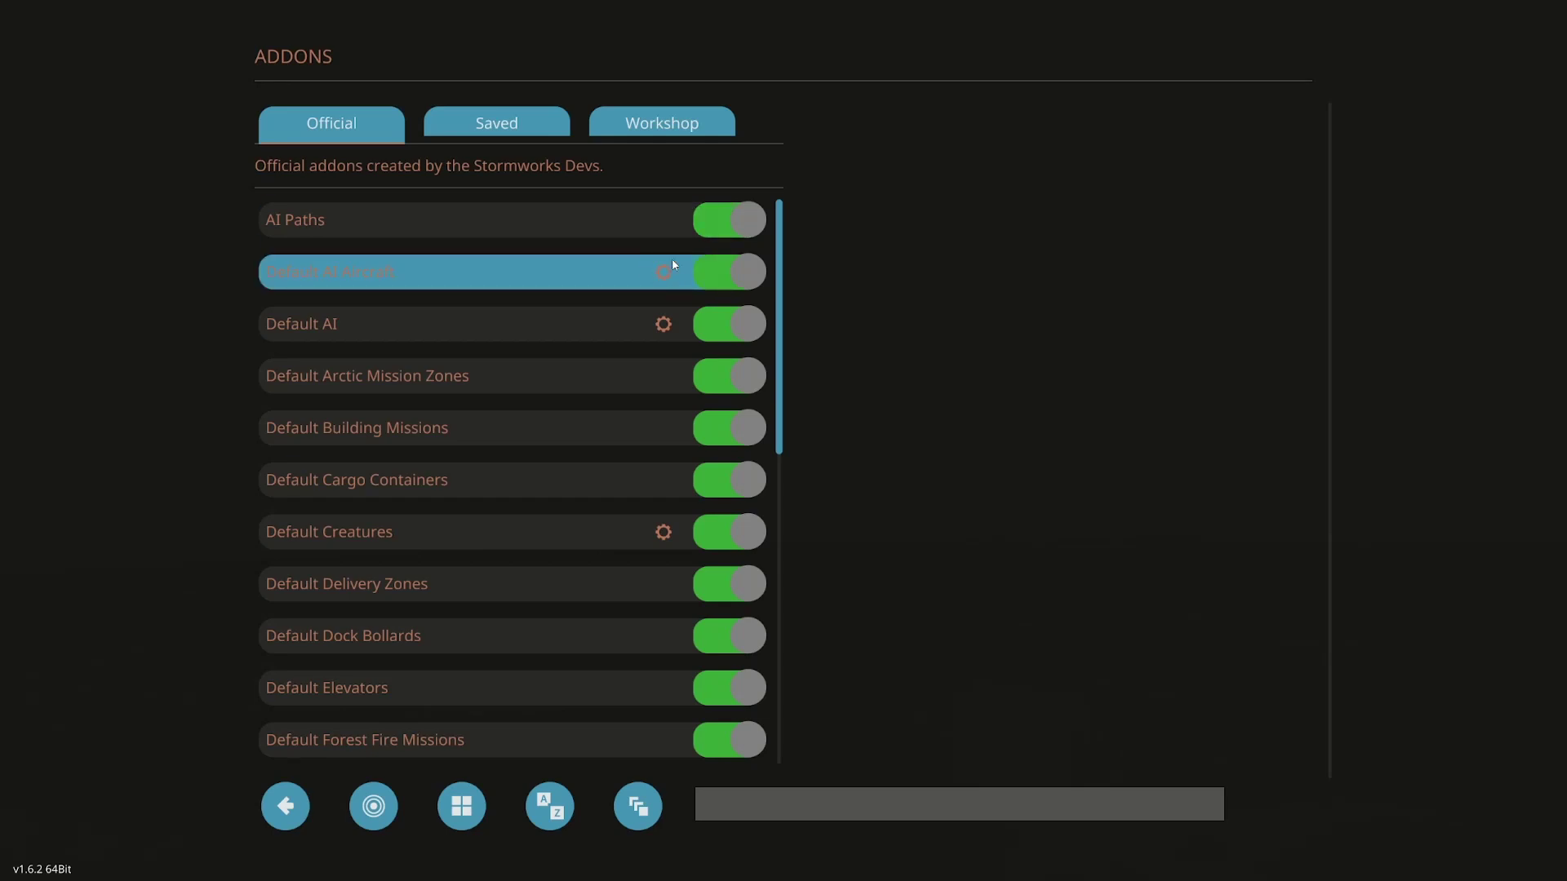
click(419, 283)
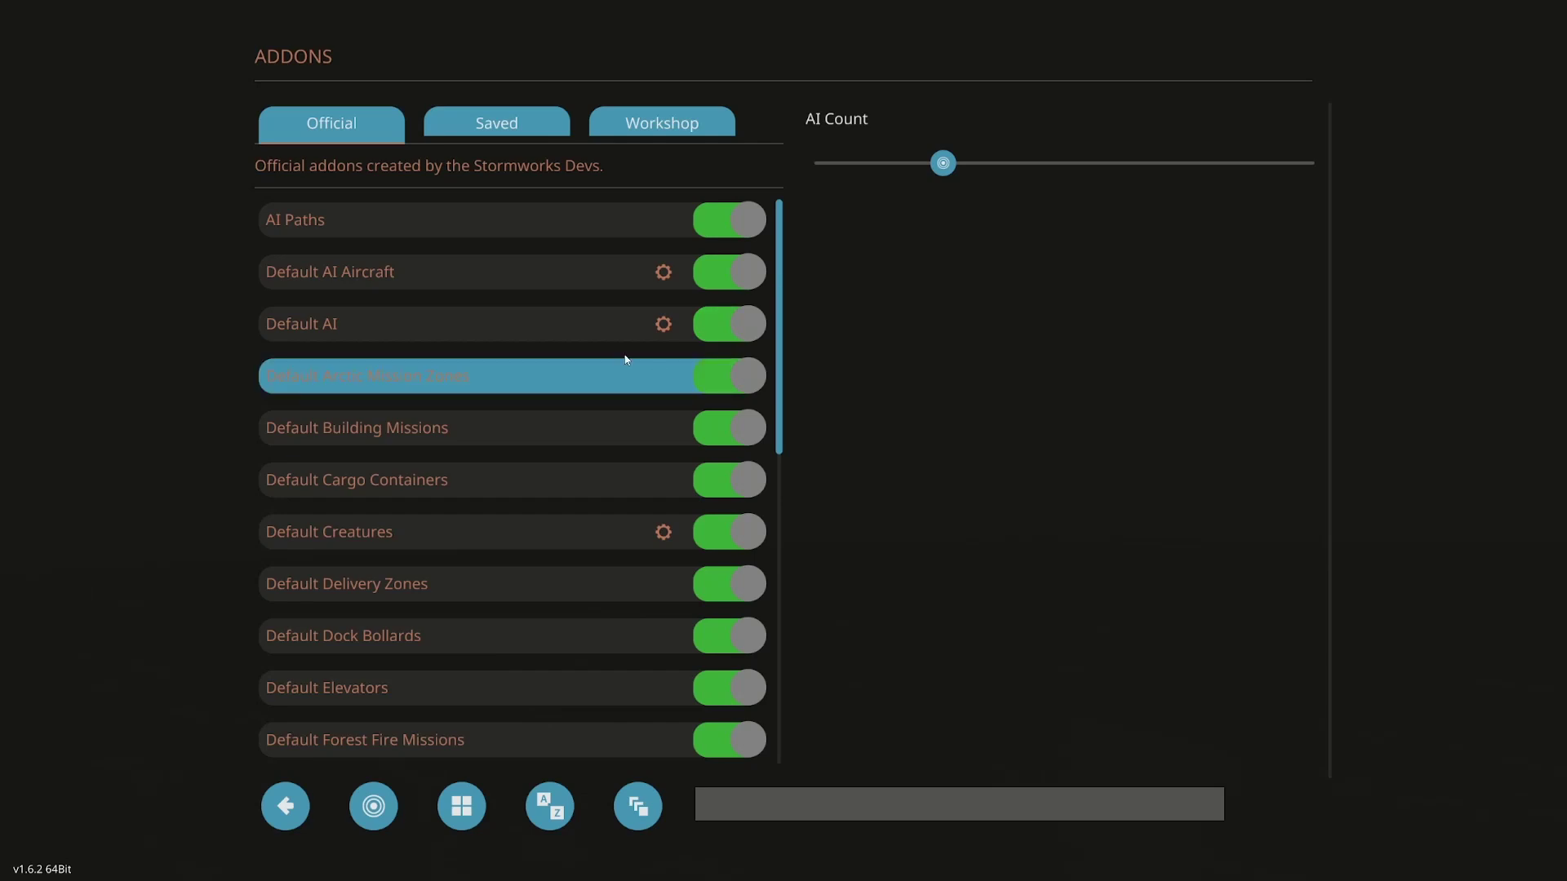
click(547, 339)
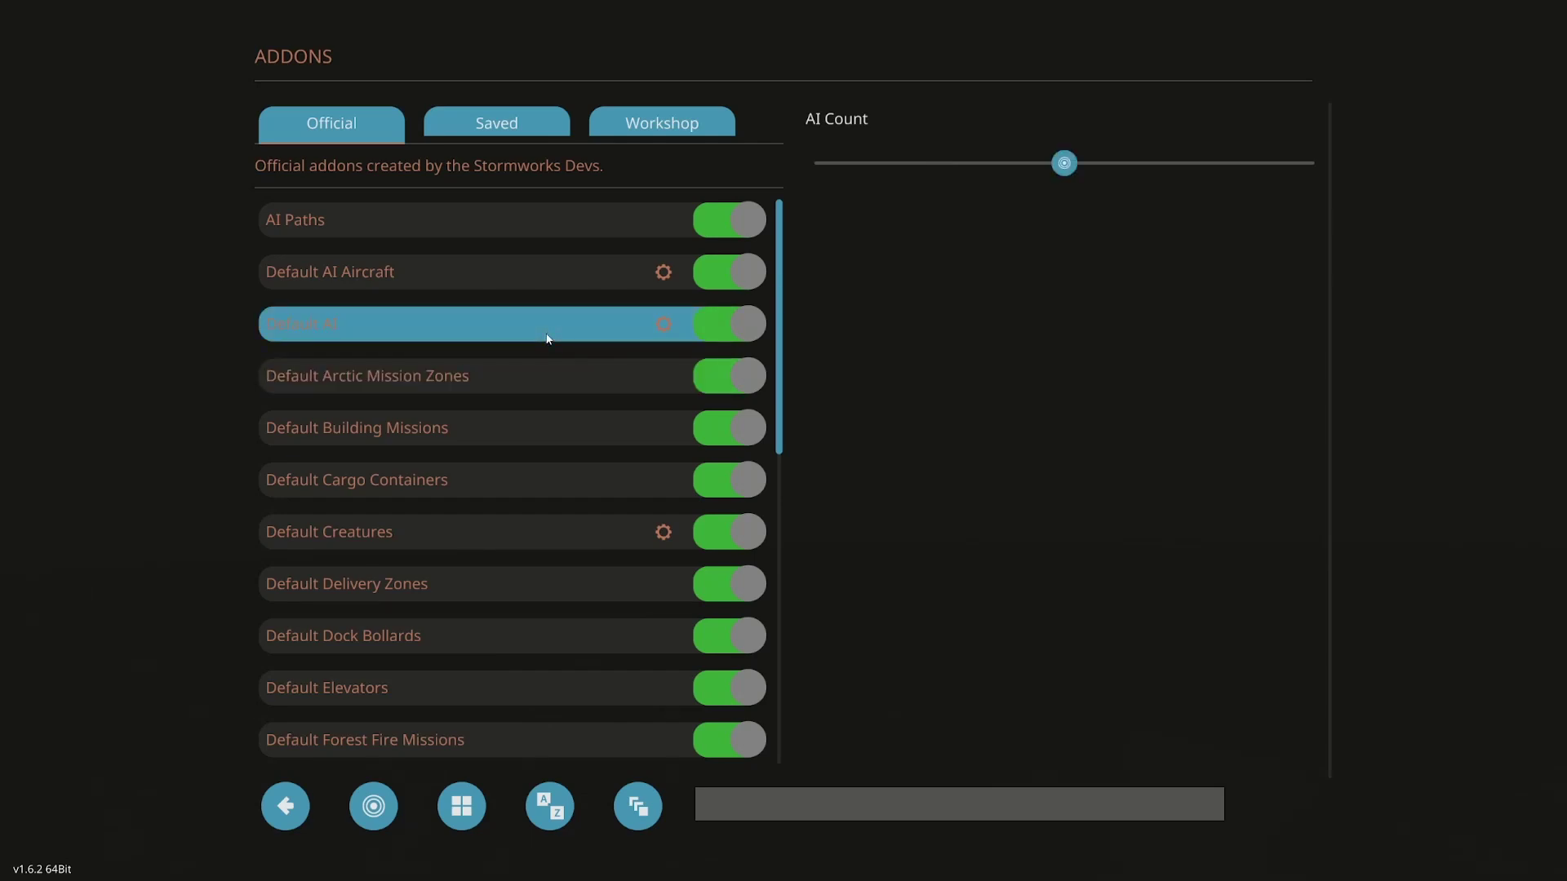
click(597, 381)
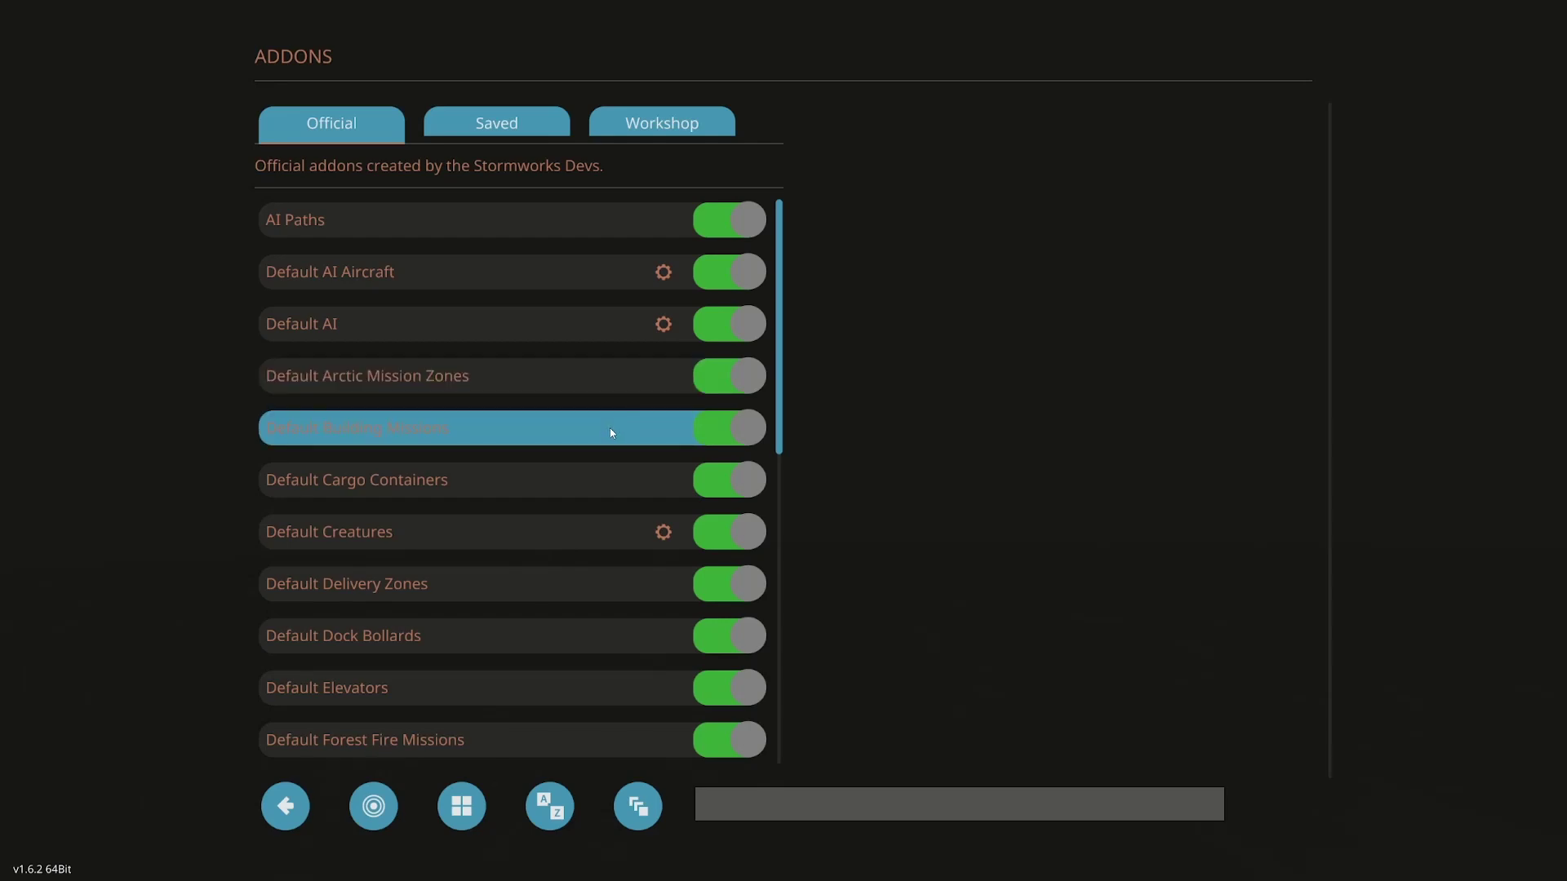
scroll(613, 427, down, 1)
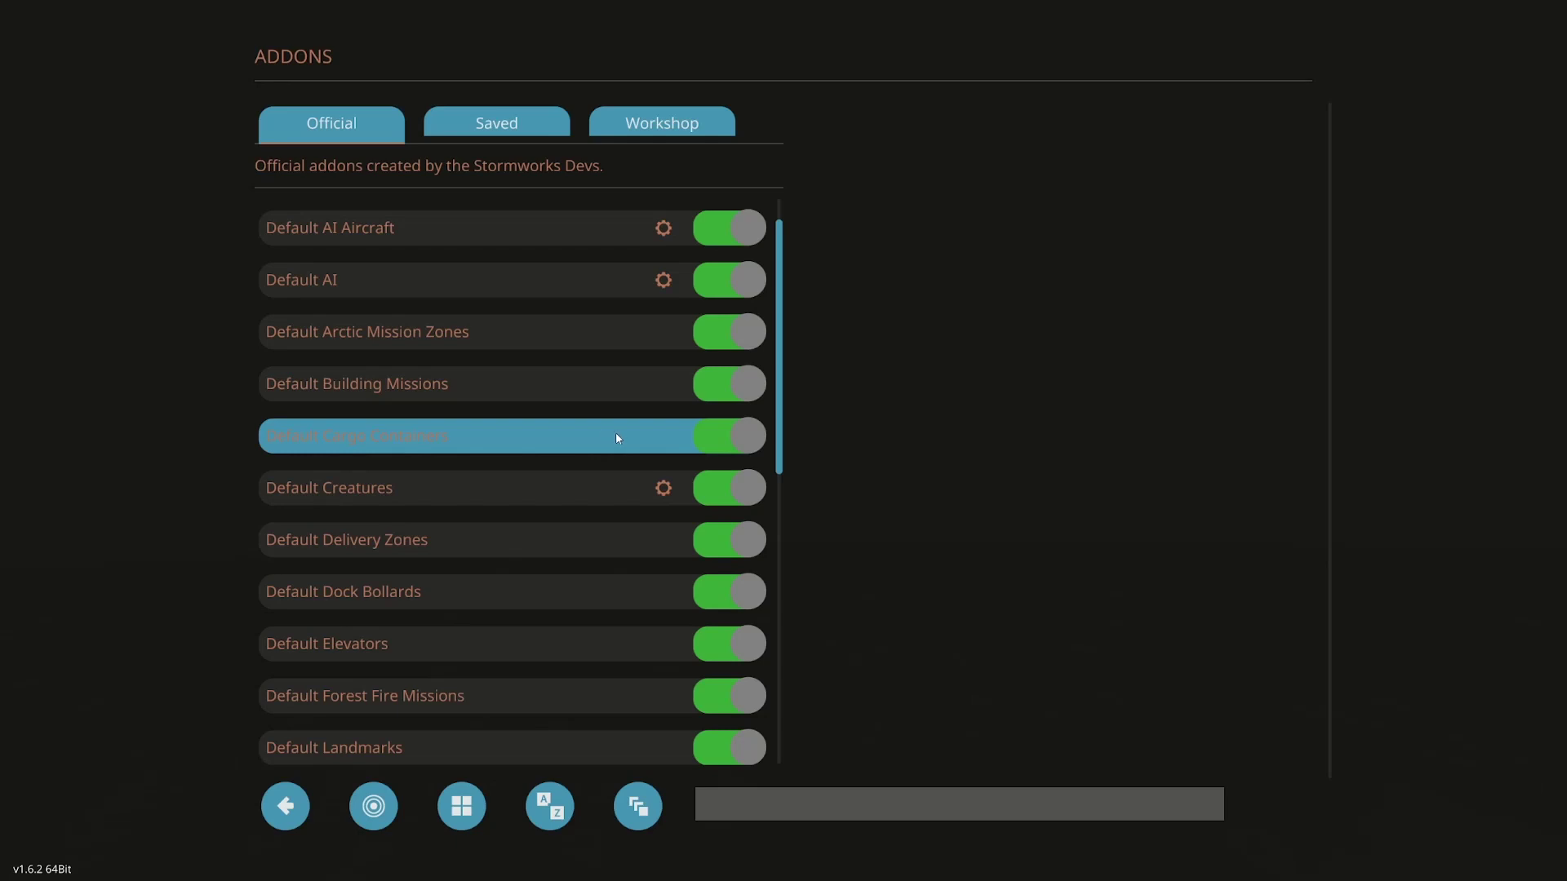
scroll(615, 435, down, 1)
click(631, 453)
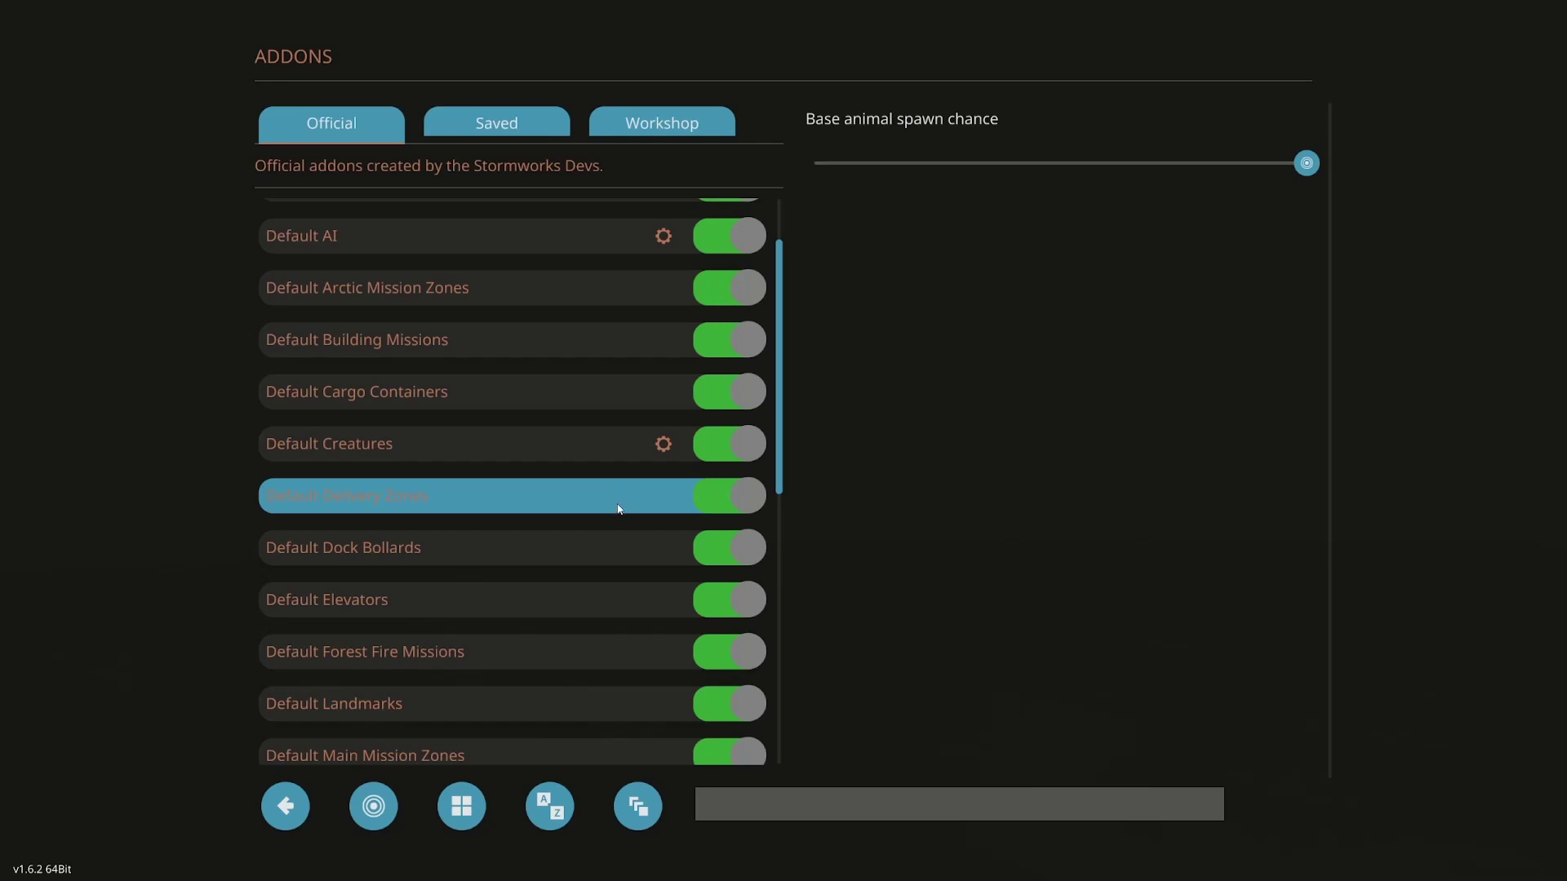
- Disable the Default Elevators and Default Natural Disasters addons
scroll(634, 547, down, 1)
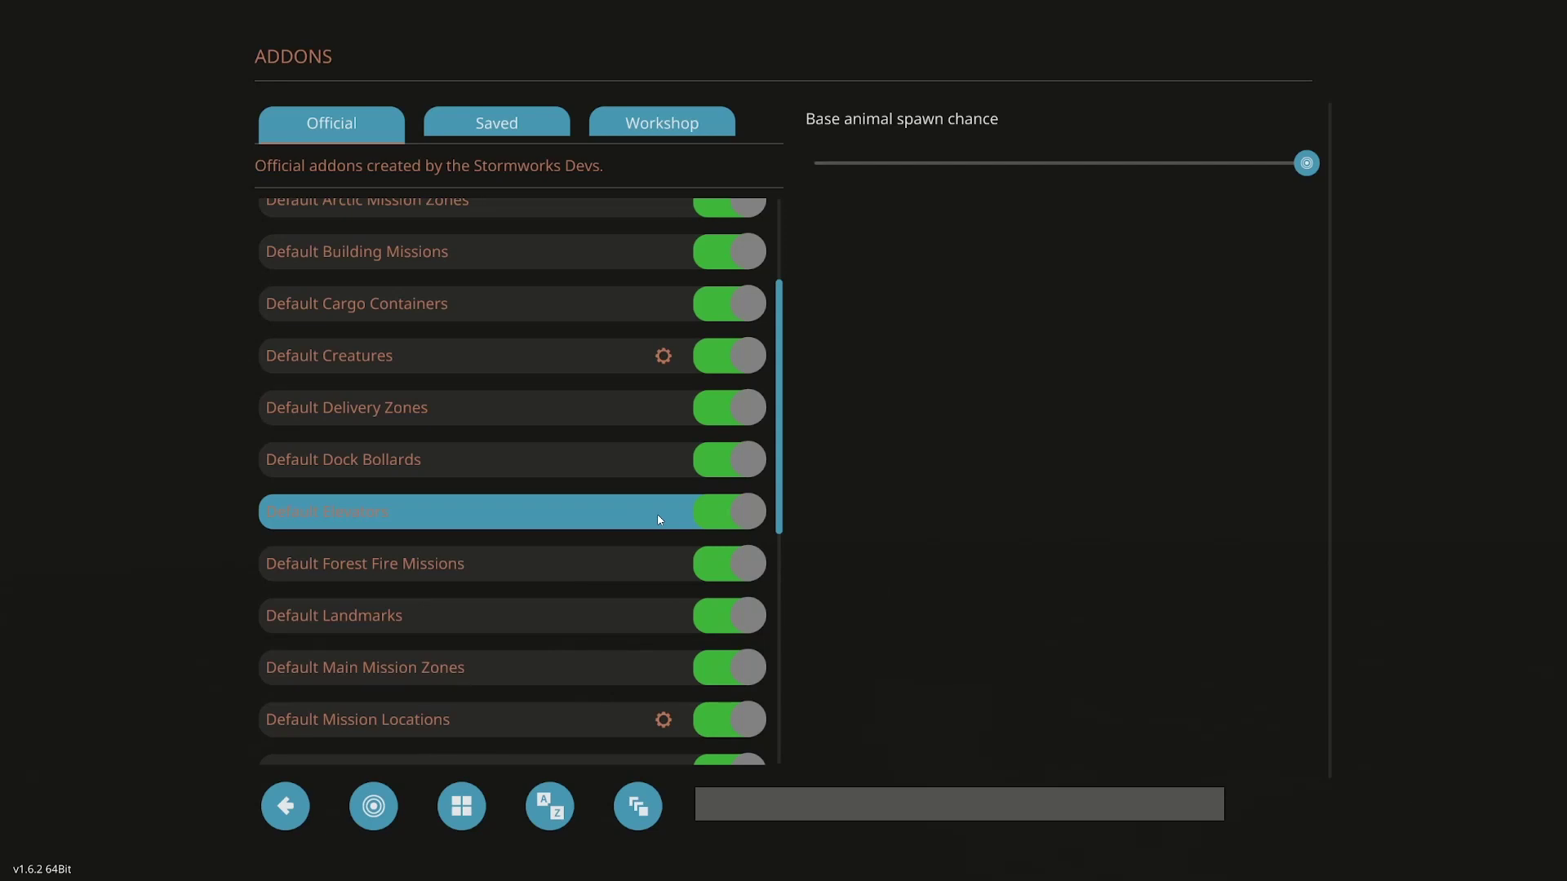
click(708, 512)
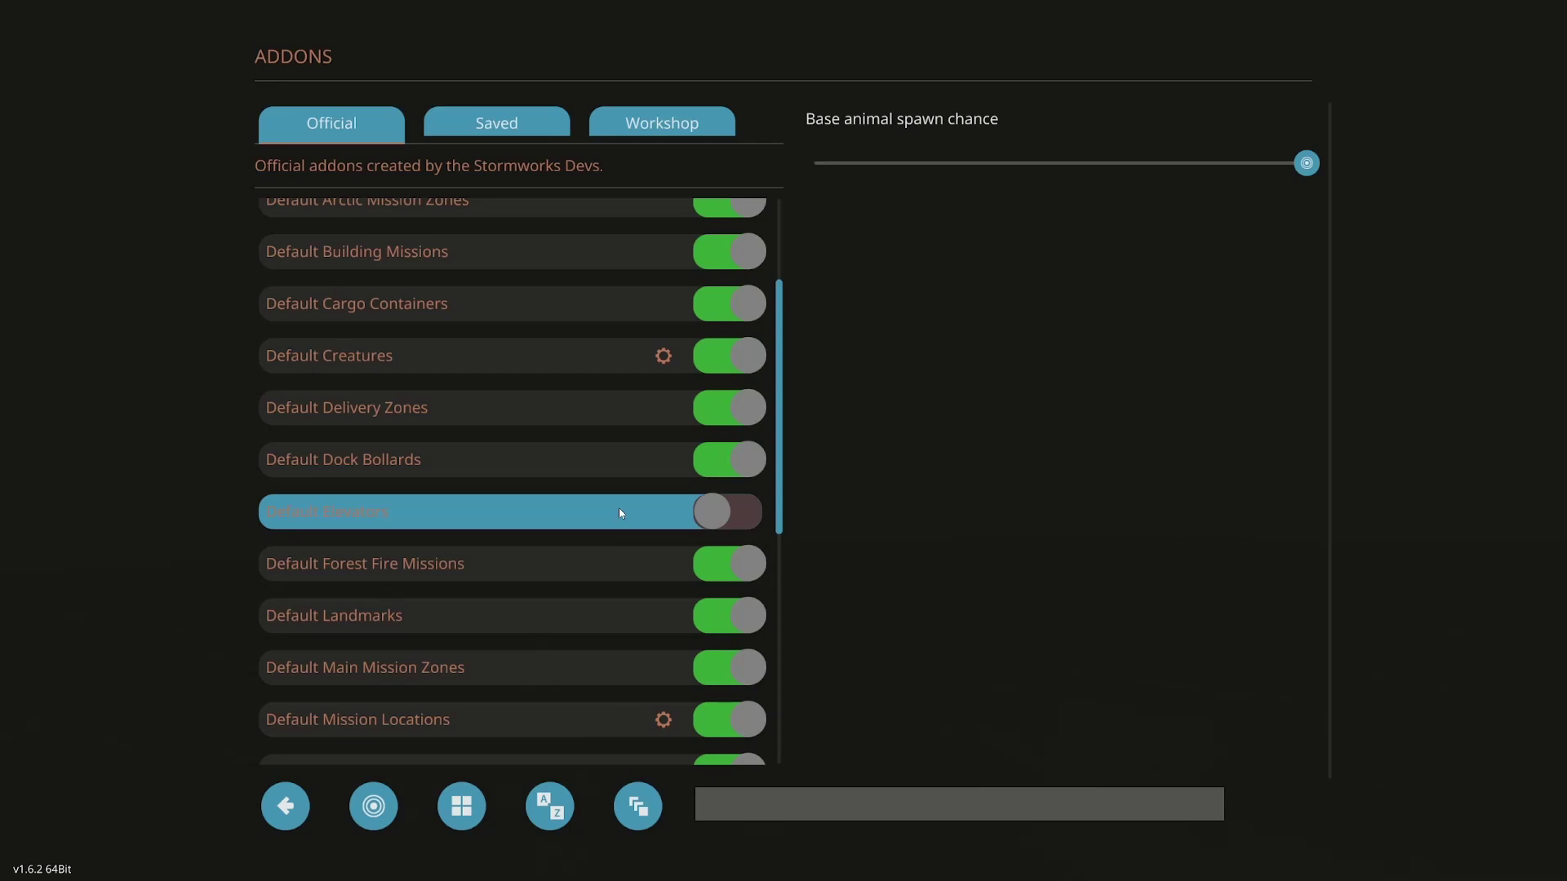
click(523, 571)
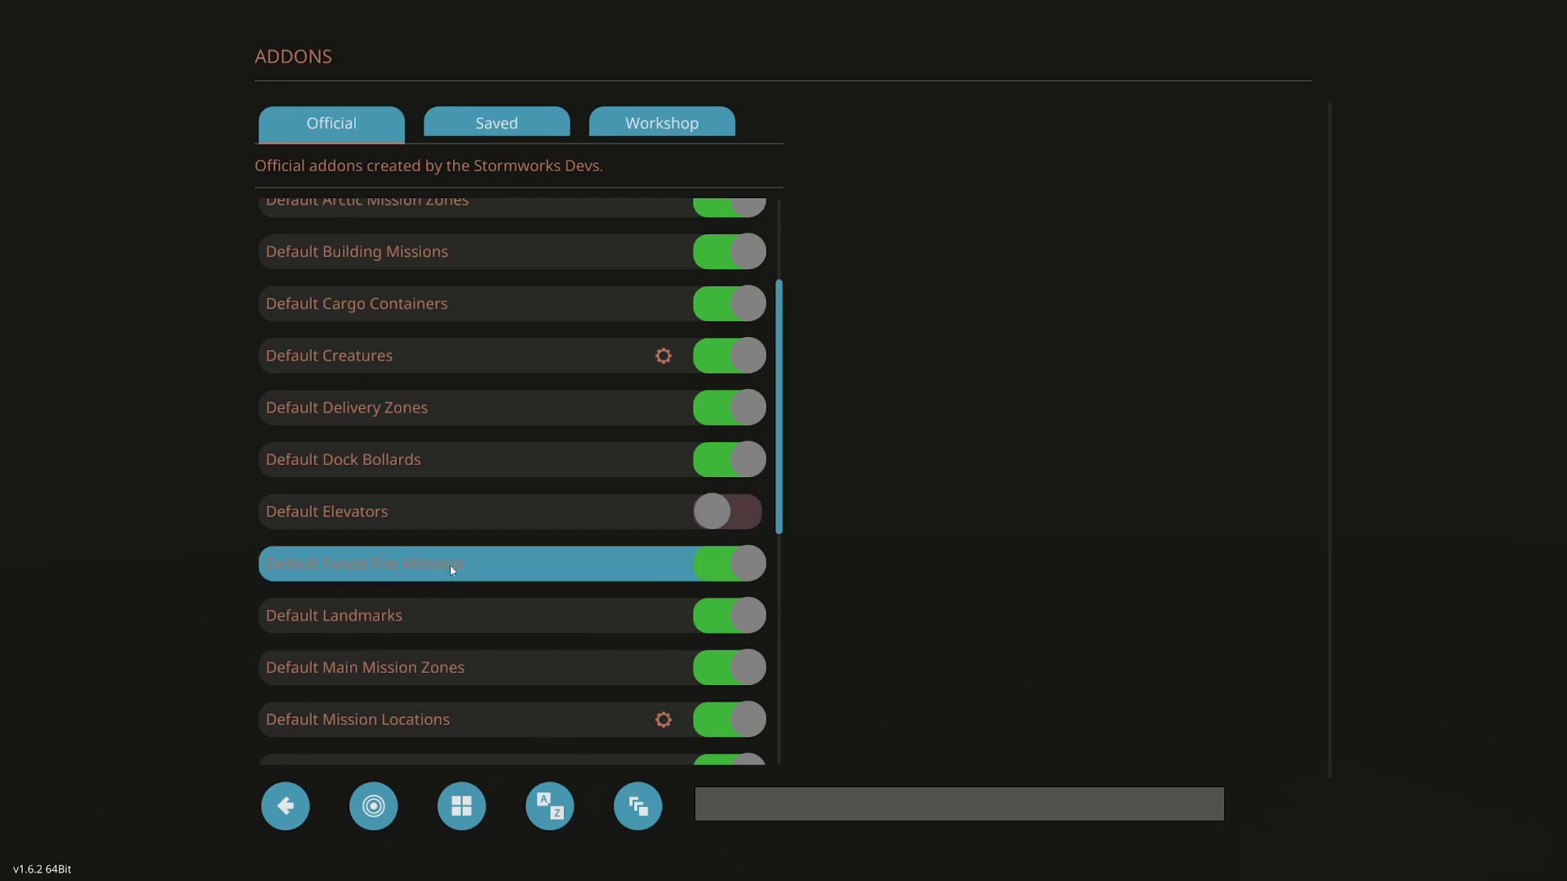
scroll(518, 566, down, 3)
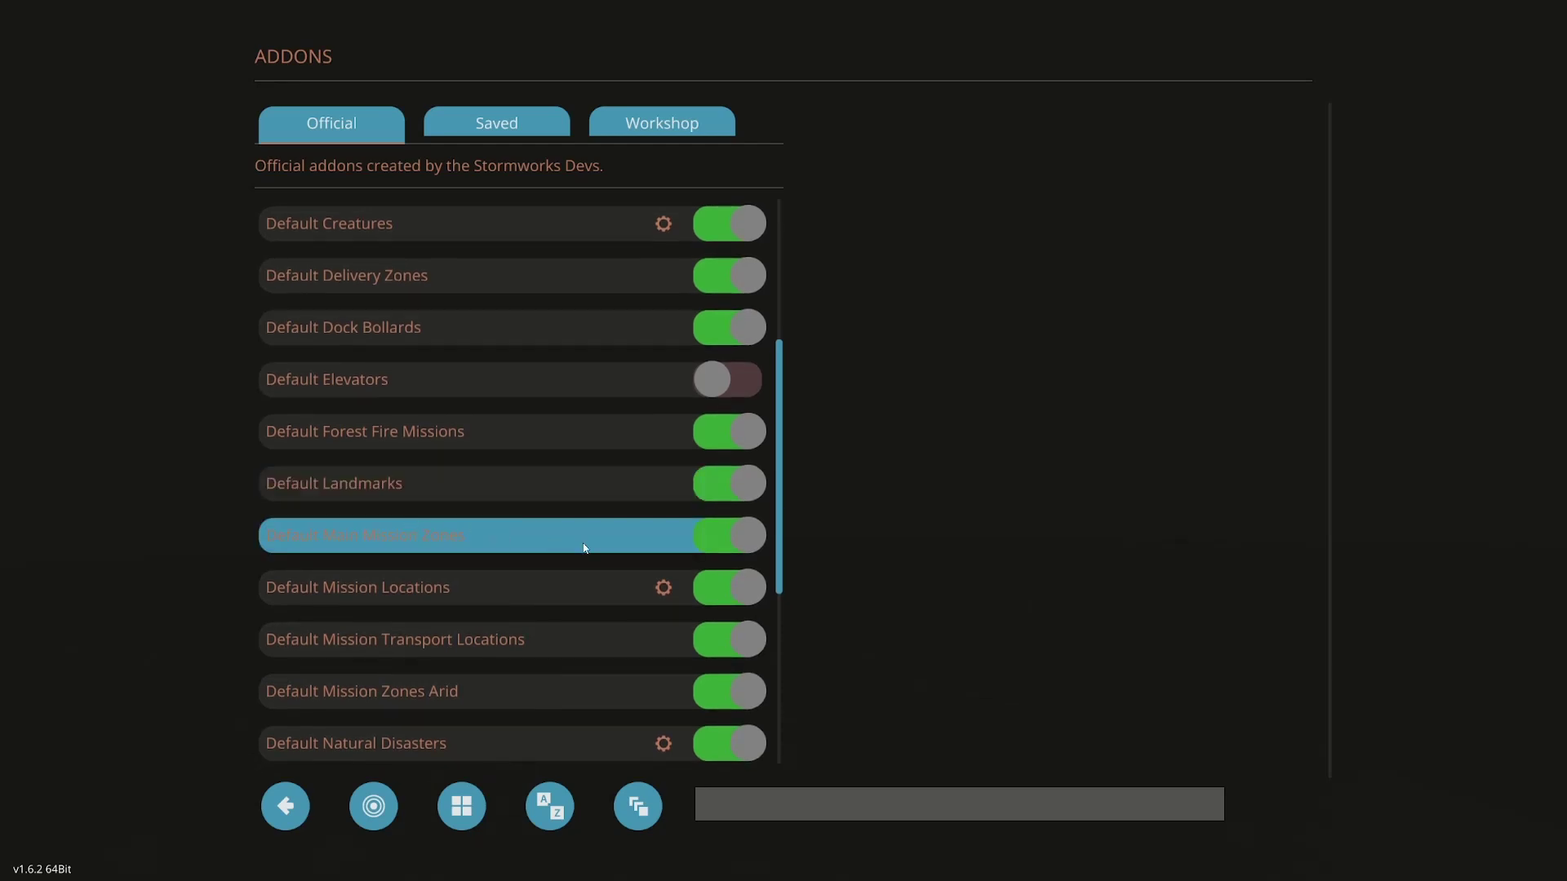
scroll(575, 548, down, 1)
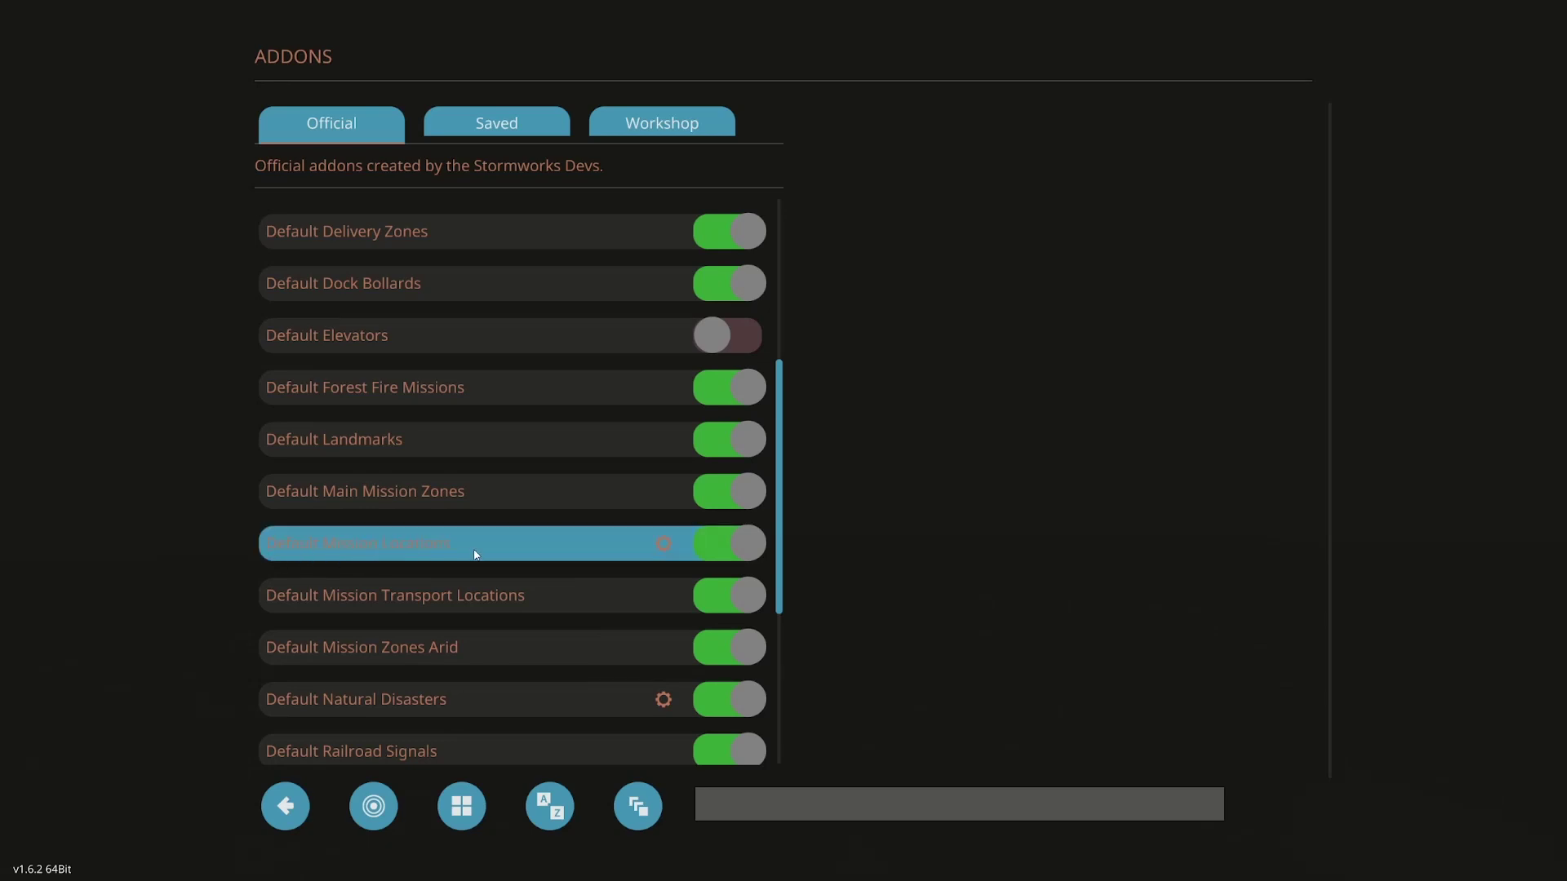
scroll(475, 555, down, 3)
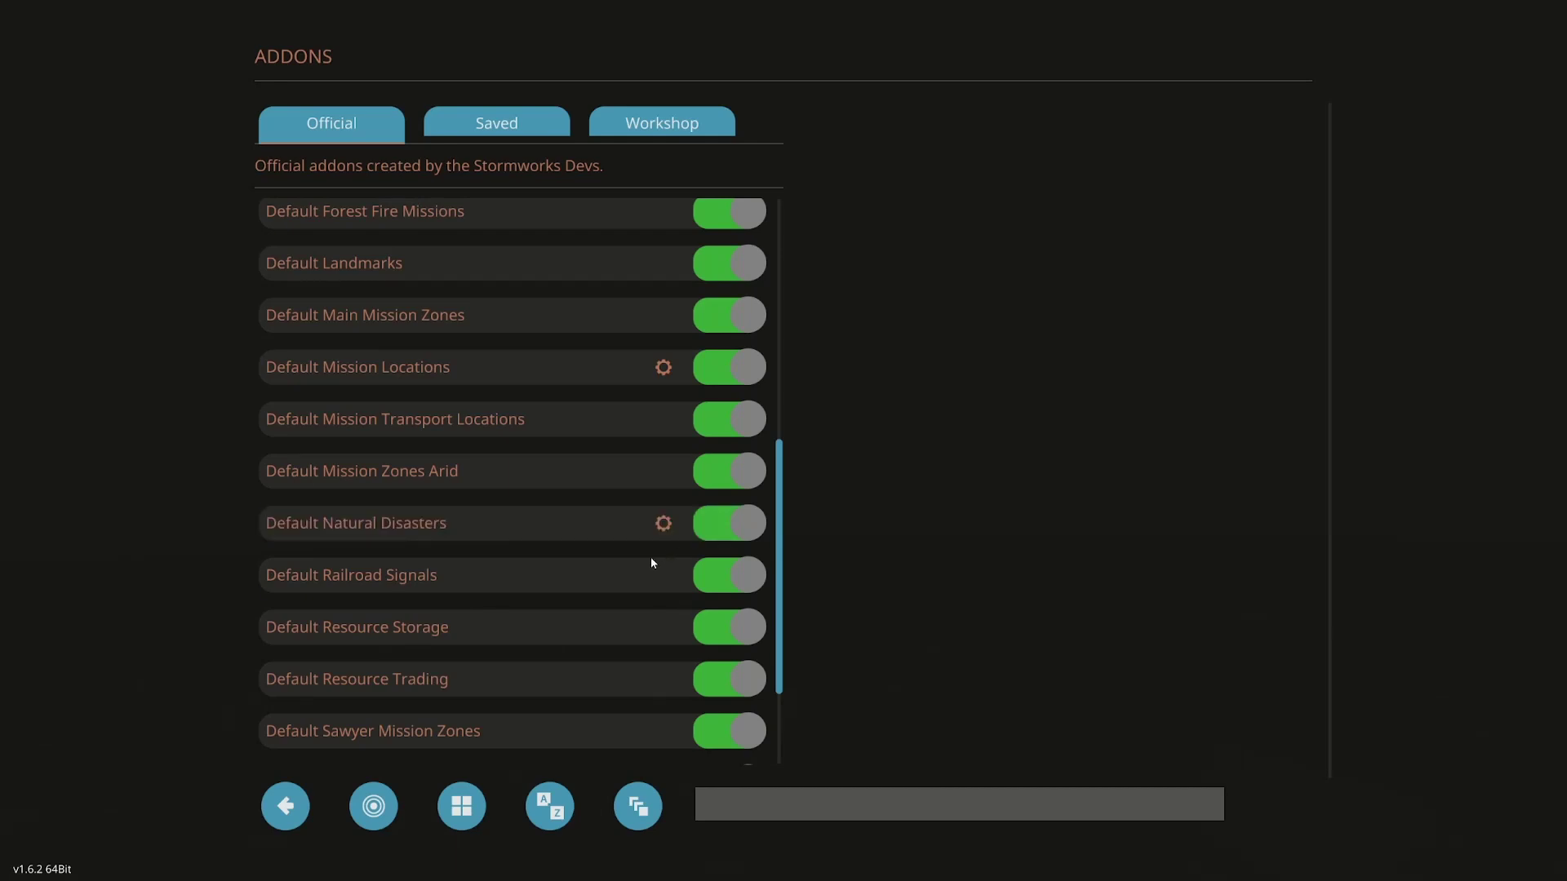
click(711, 524)
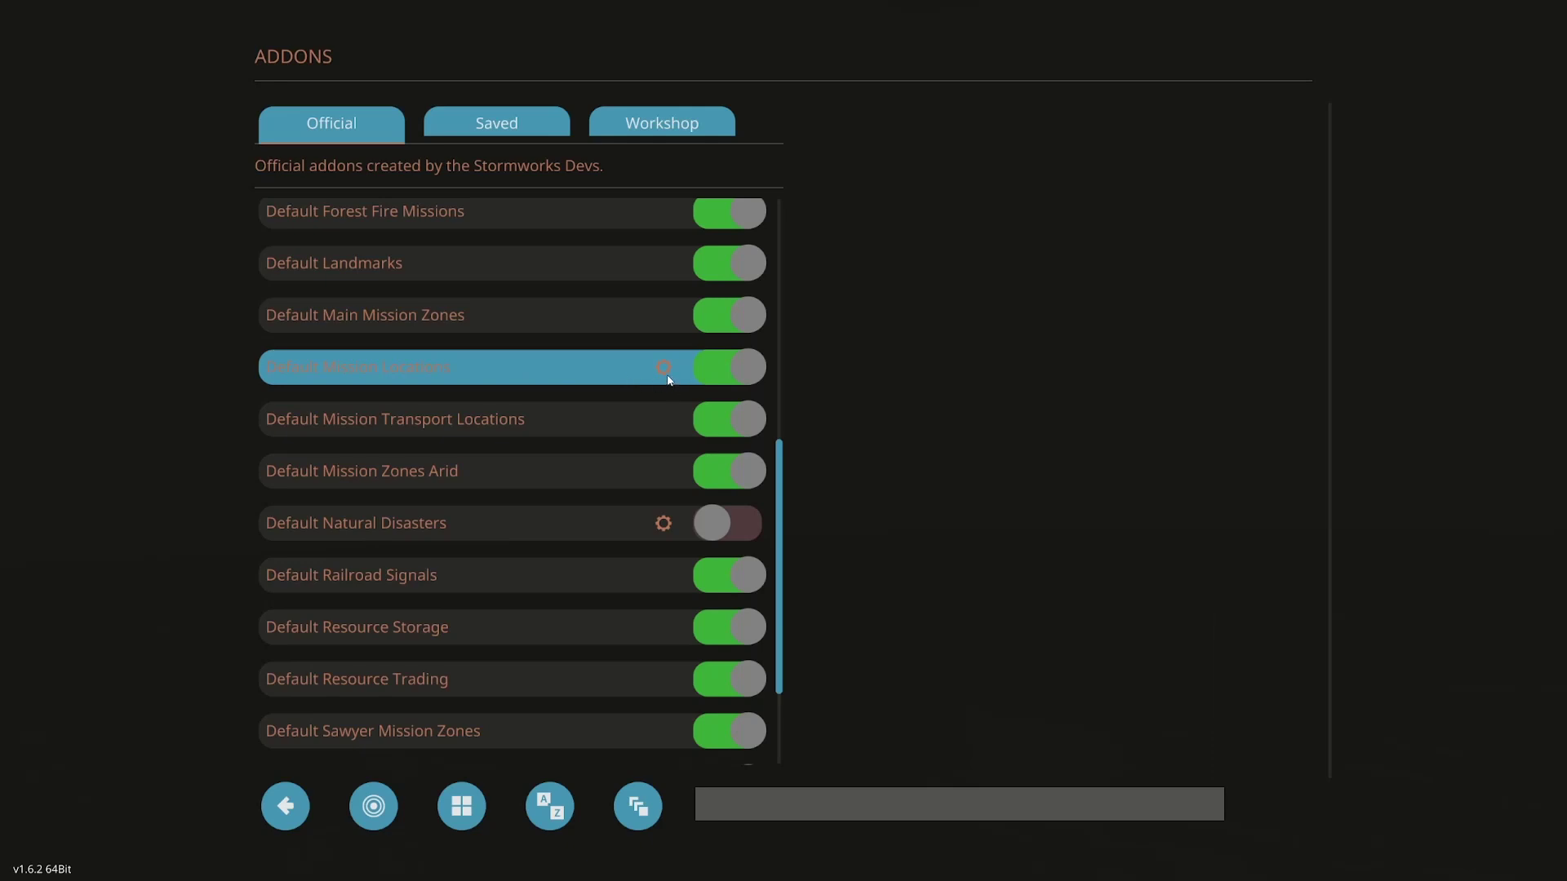
- In the Default Mission Locations settings, turn off Natural Disaster Missions and enable Display Timers and Display Reward
click(602, 368)
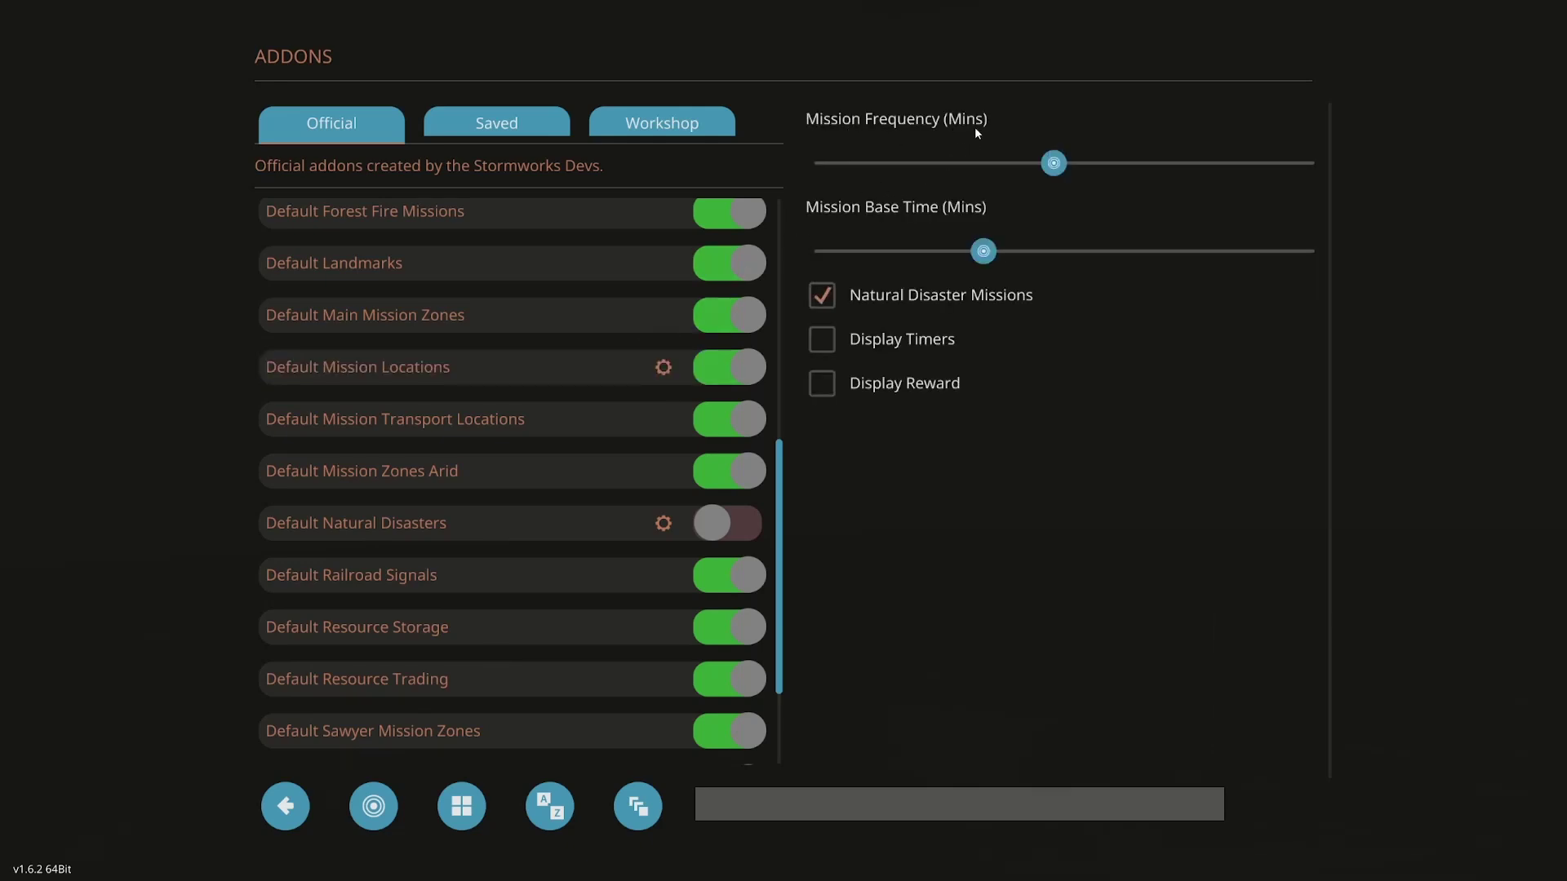
mouse_move(1064, 168)
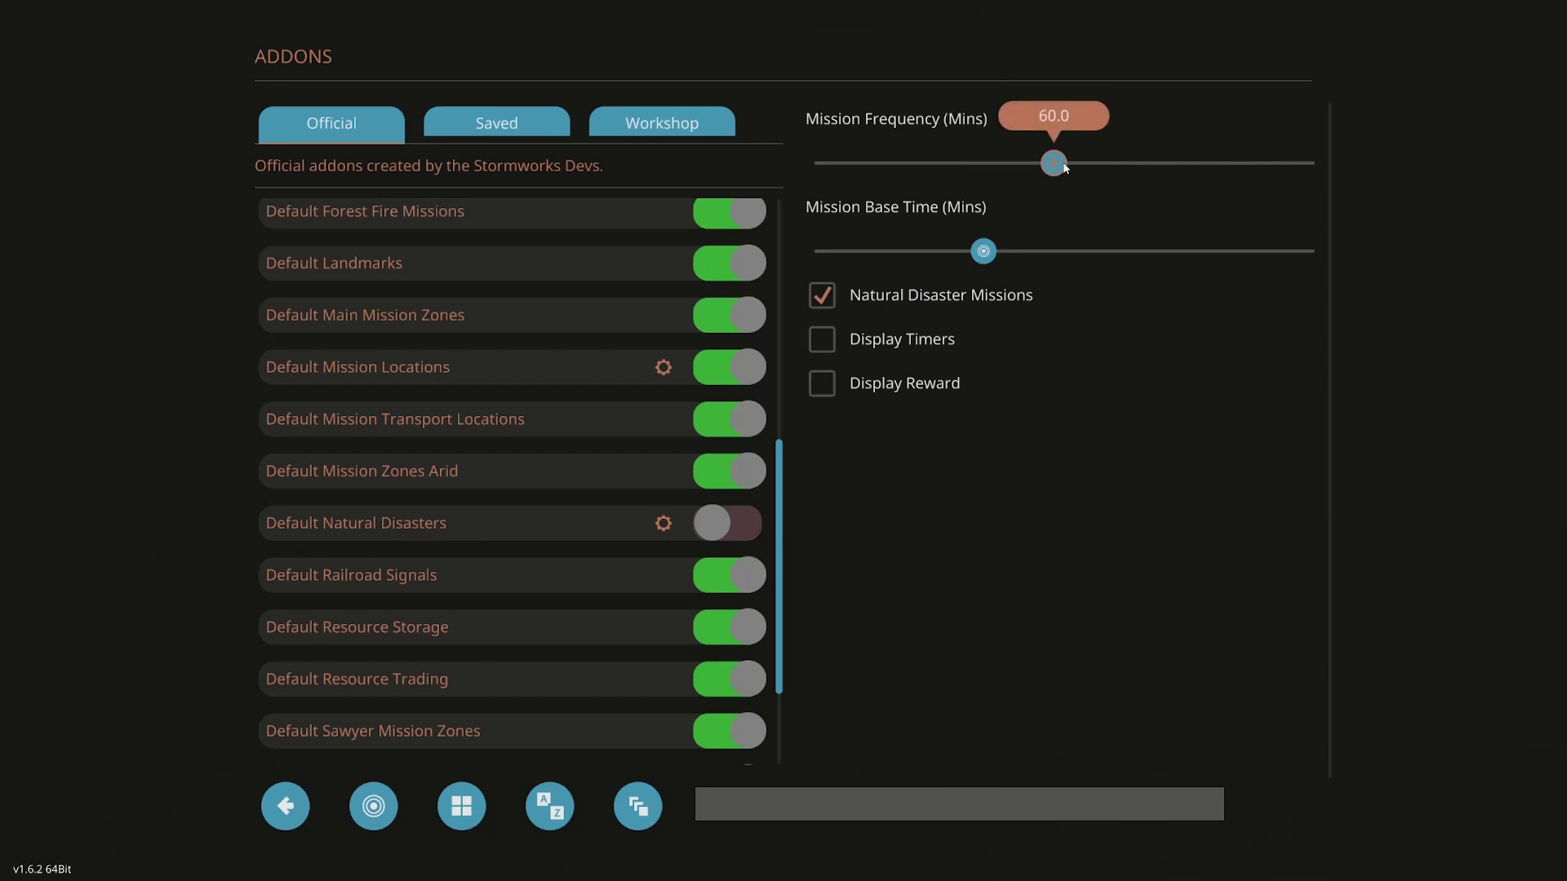
mouse_move(992, 267)
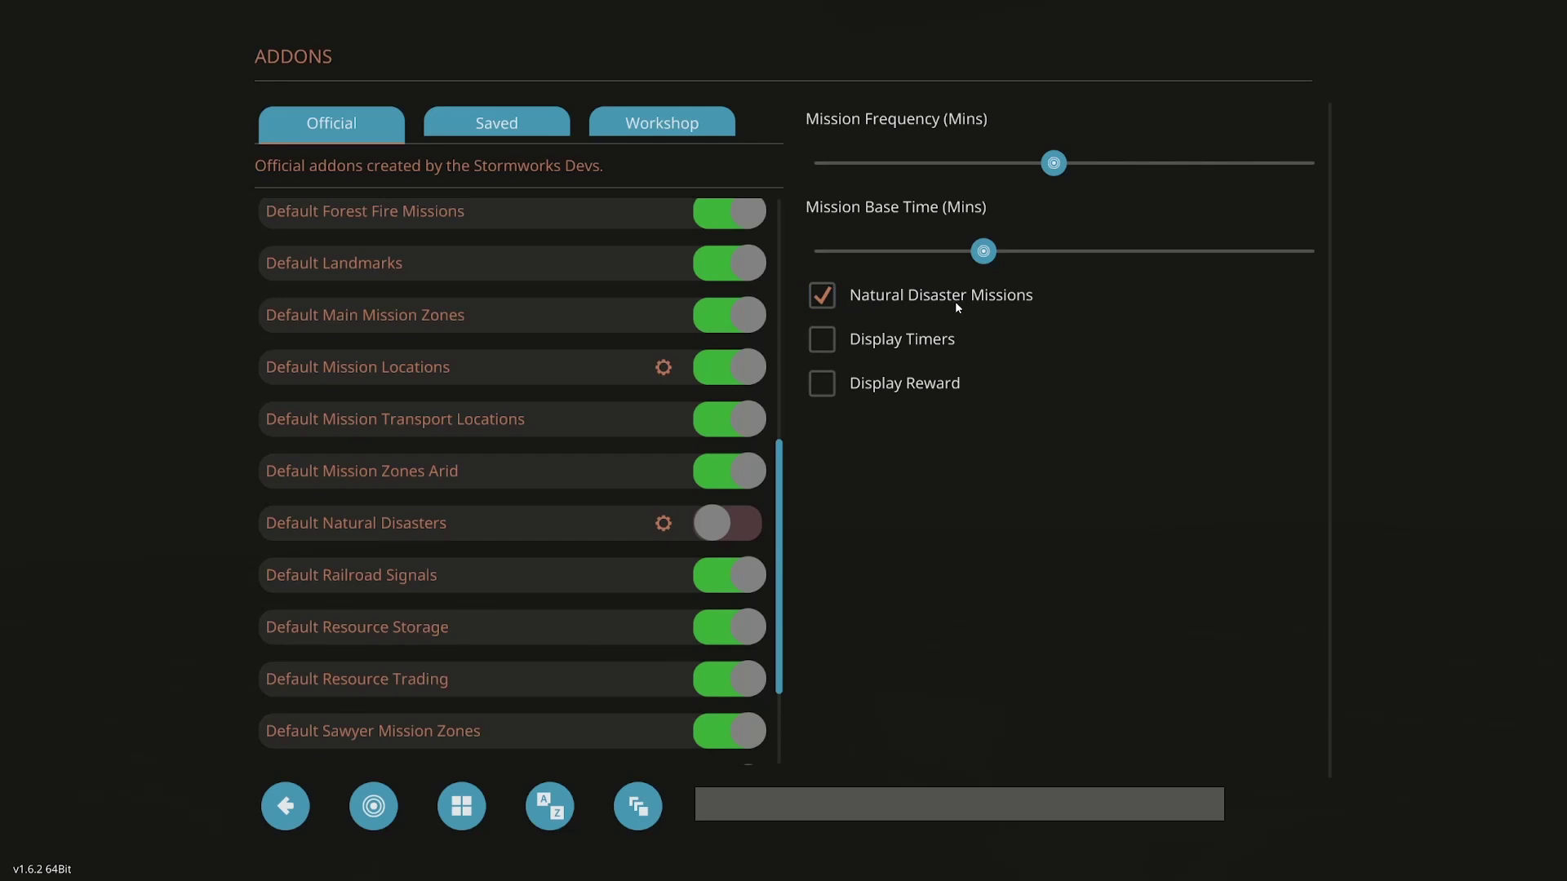
click(827, 299)
click(823, 350)
click(821, 382)
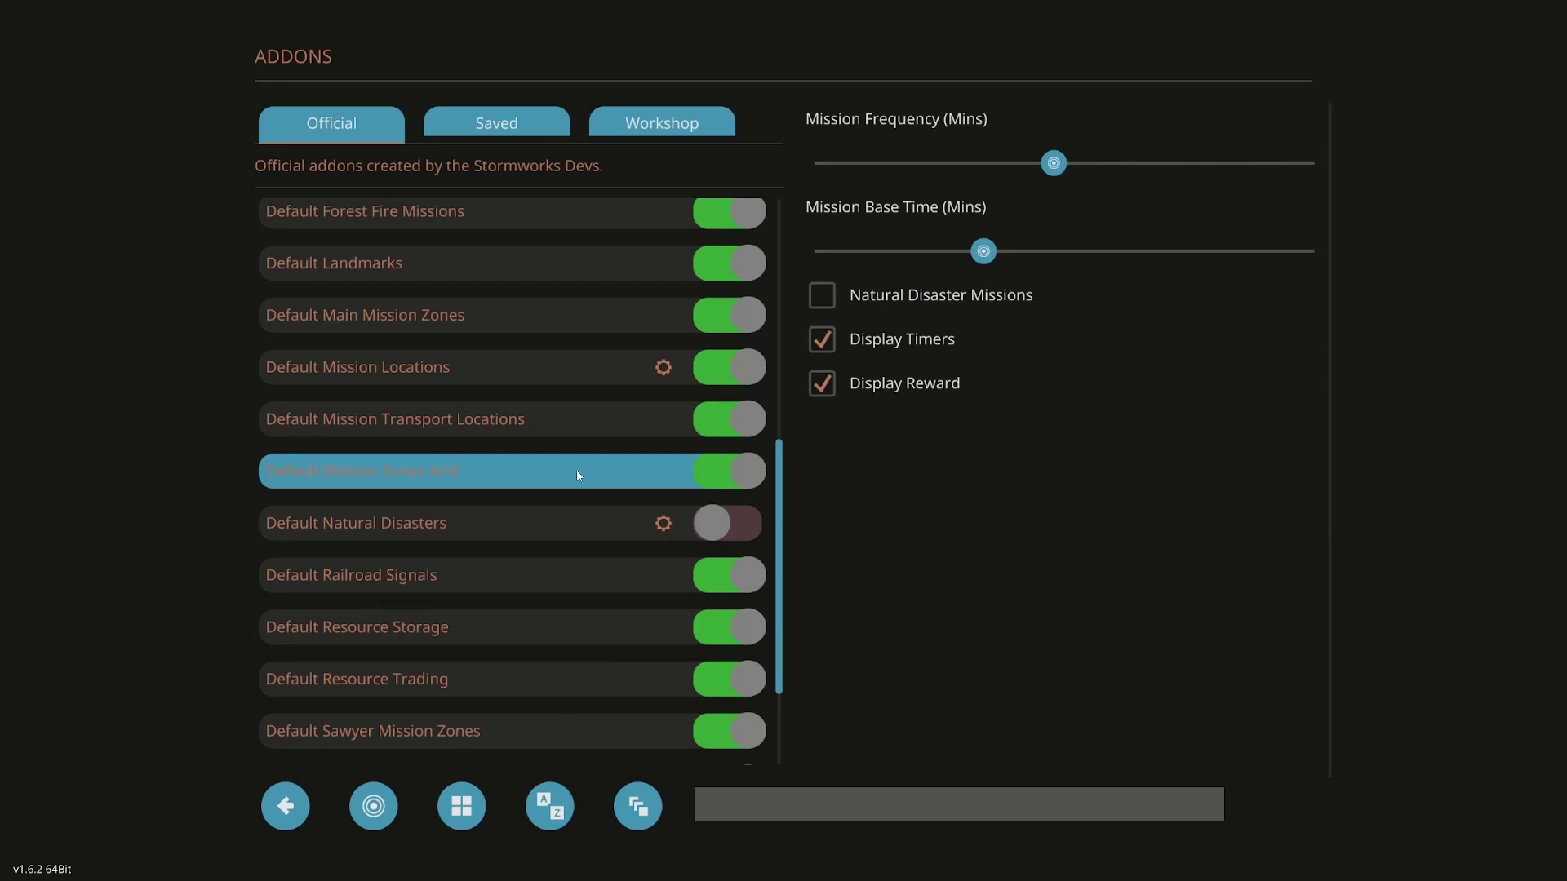
- Turn off Enable Sirens in the Default Natural Disasters settings and adjust the natural disaster frequency
click(609, 534)
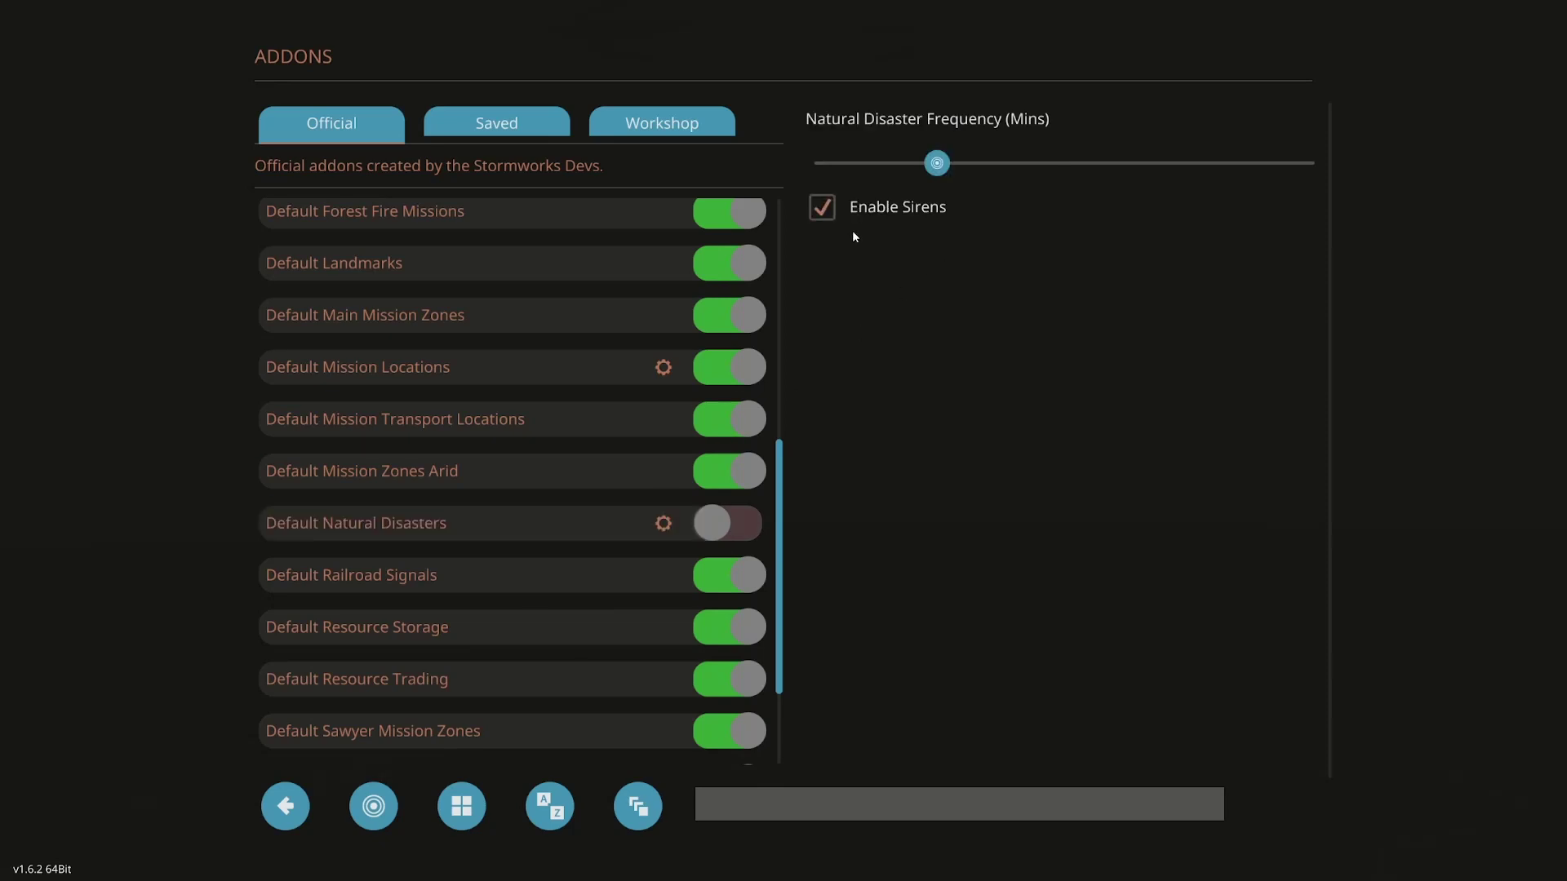
click(822, 211)
drag(937, 163, 985, 163)
- Disable the Default Tutorial and DLC Weapons AI addons, and return to the new game setup
scroll(640, 551, down, 3)
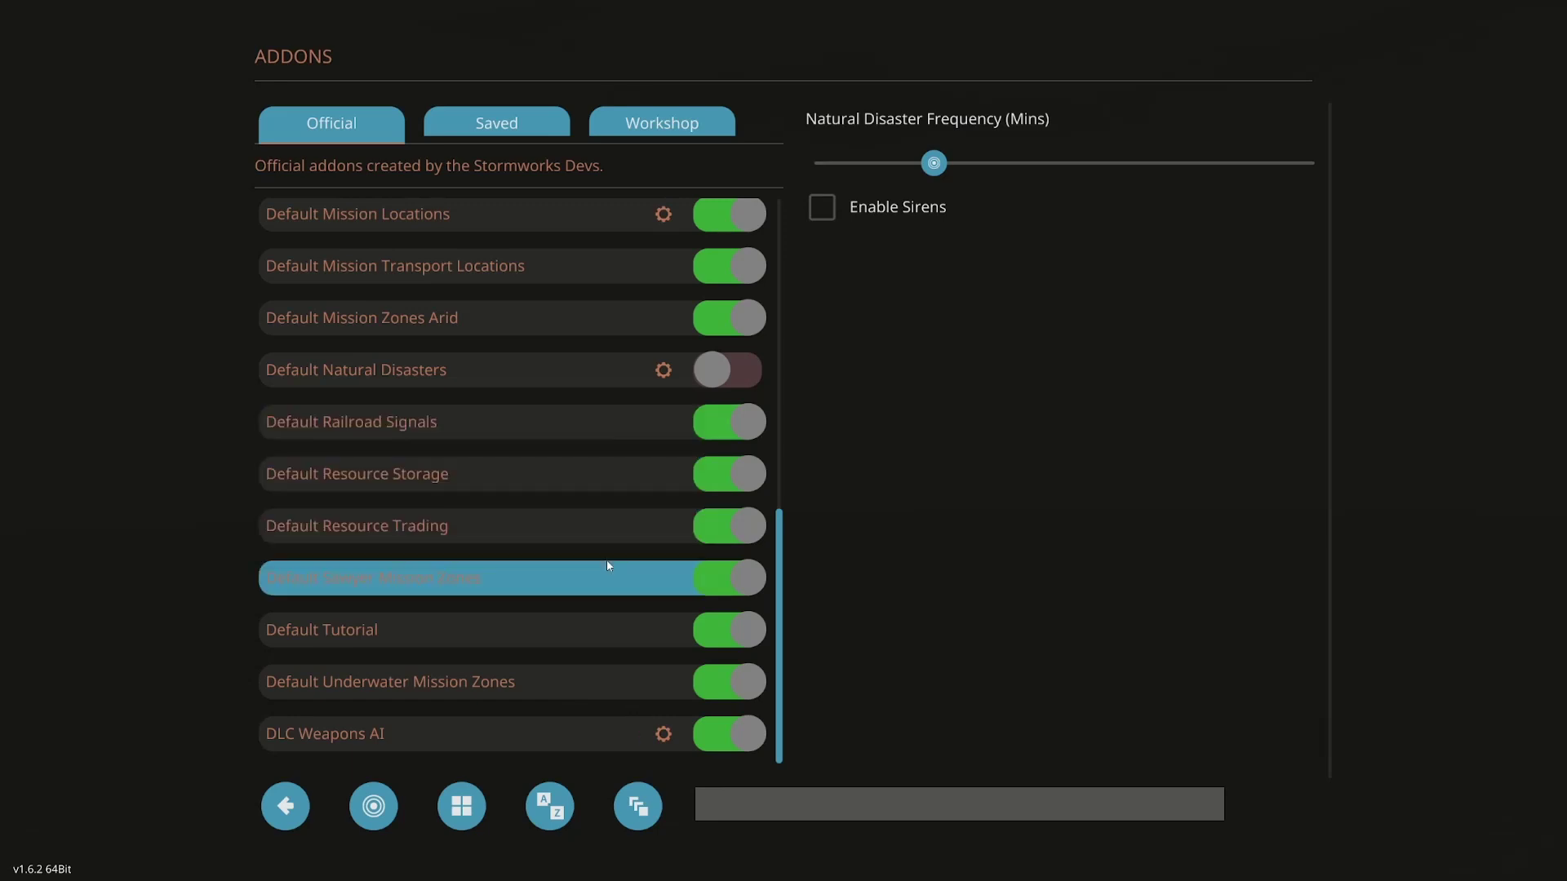
click(594, 638)
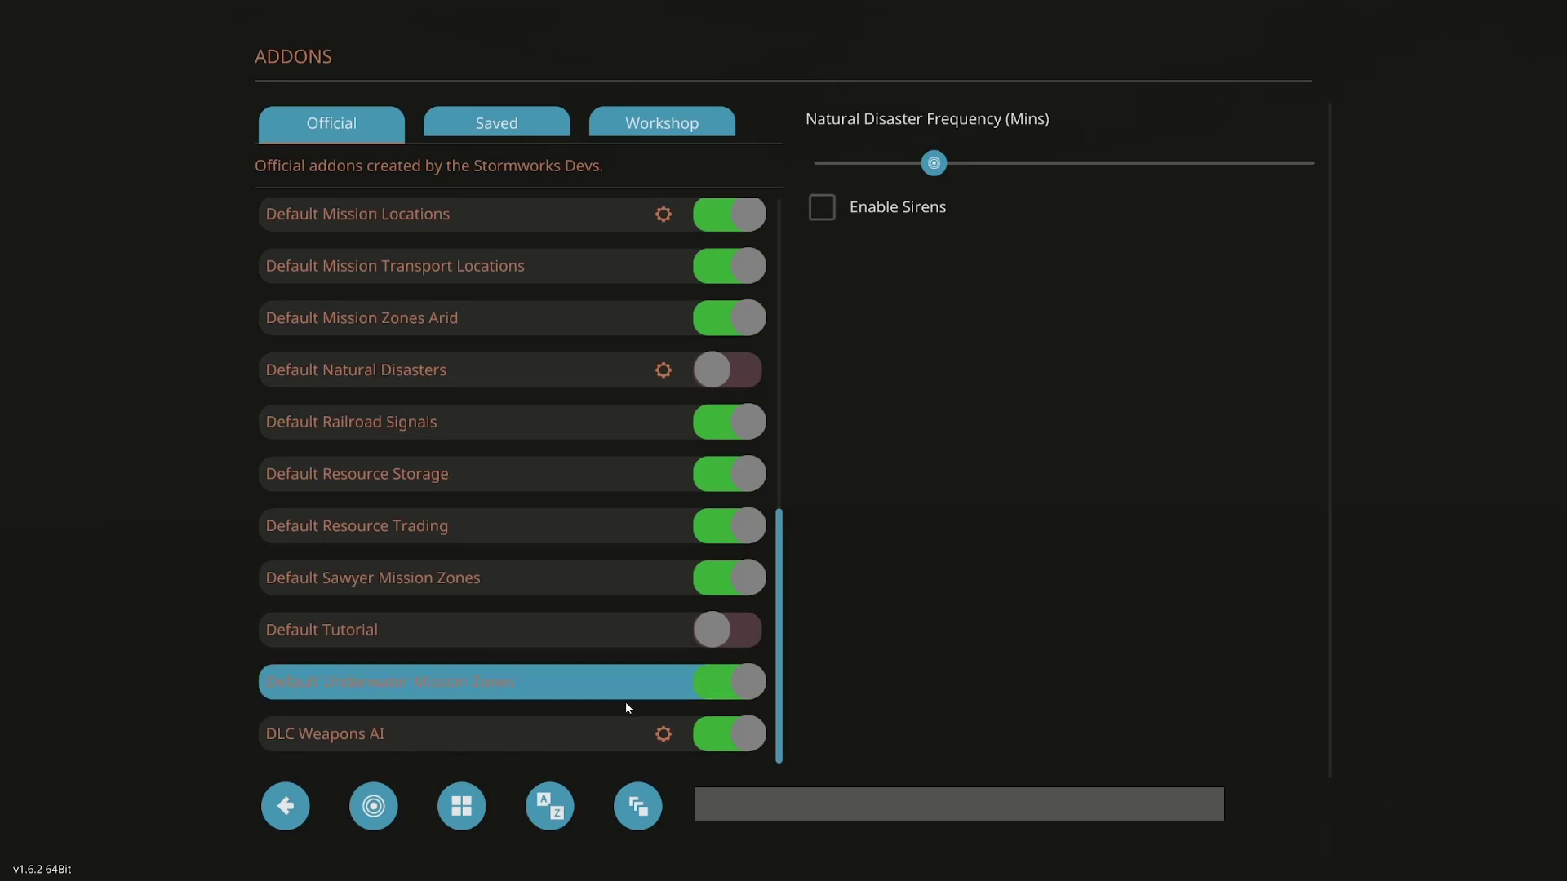
click(723, 738)
click(663, 734)
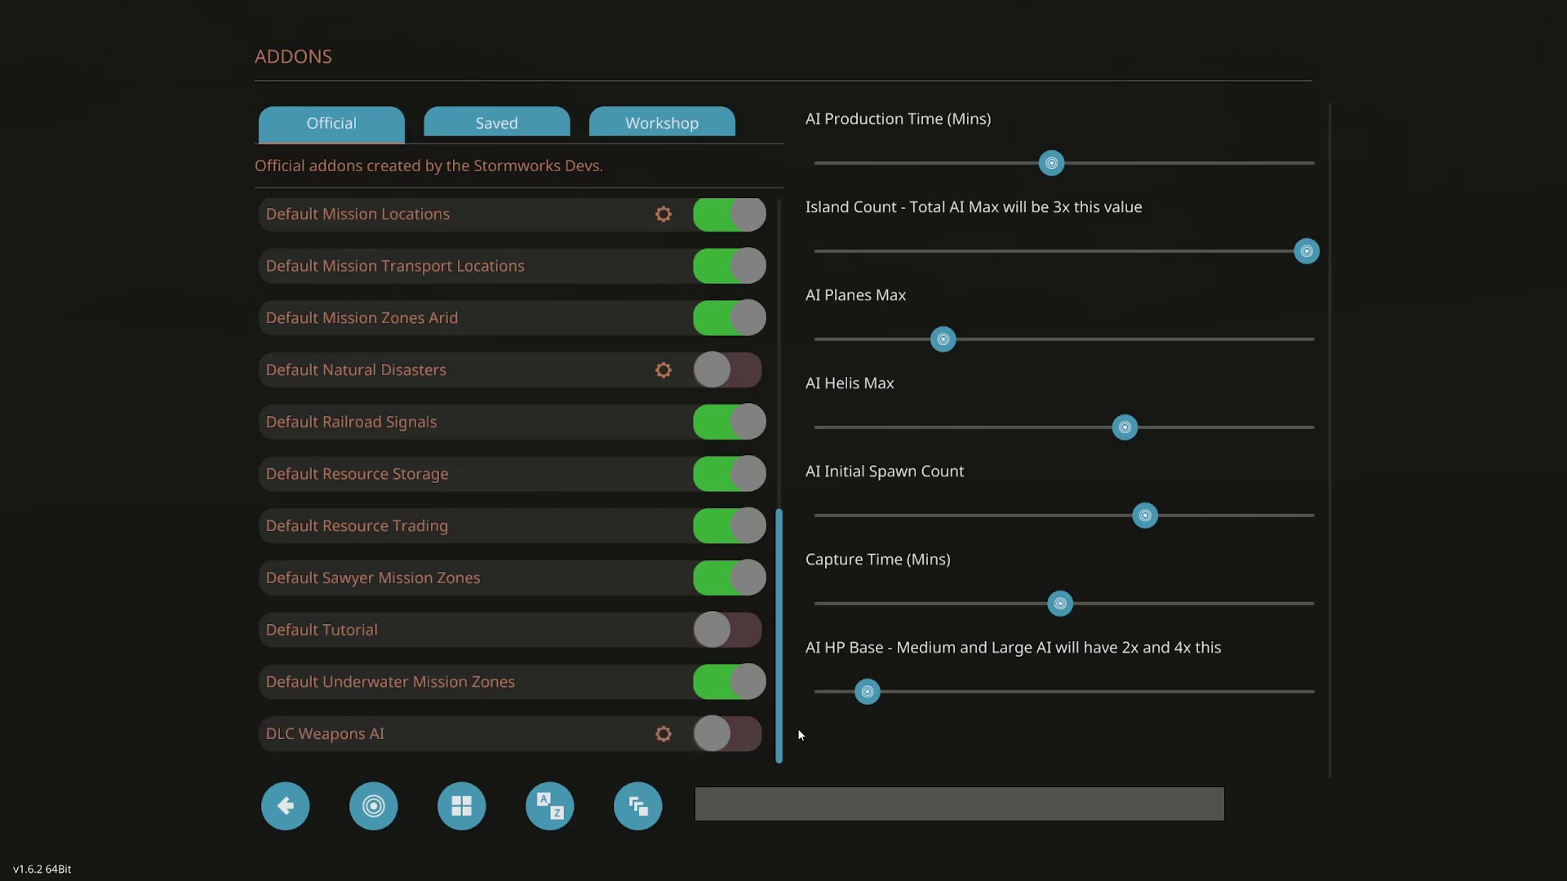
click(286, 806)
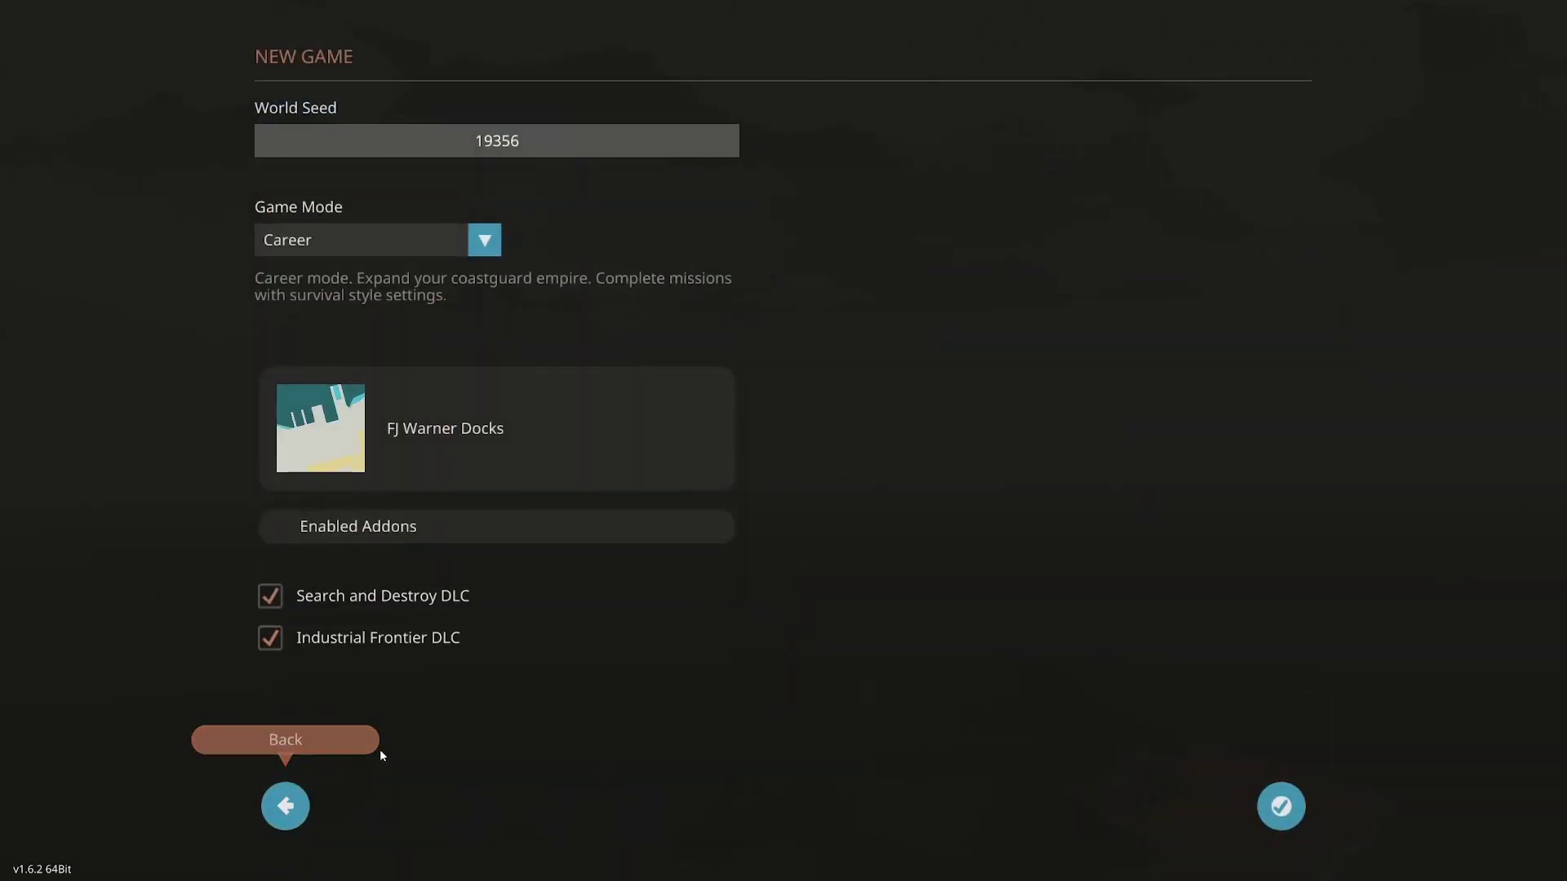